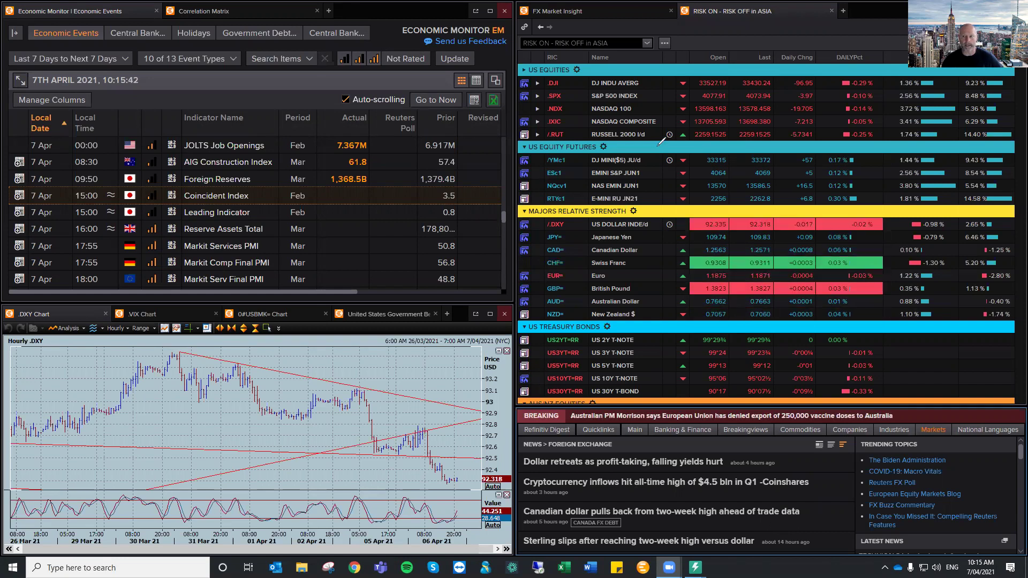
Step: Circle the daily changes of the US equities and the US Treasury bonds in pink, with an arrow pointing at each circle
{"action": "mouse_move", "coordinate": [857, 69]}
{"action": "left_mouse_down"}
{"action": "mouse_move", "coordinate": [872, 112]}
{"action": "mouse_move", "coordinate": [859, 68]}
{"action": "left_mouse_up"}
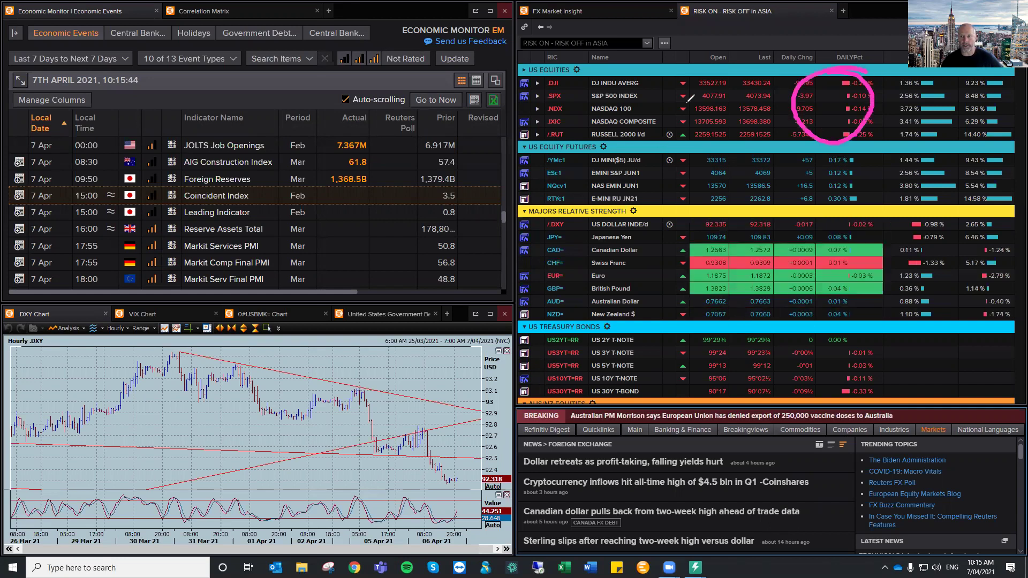
{"action": "mouse_move", "coordinate": [685, 101]}
{"action": "left_mouse_down"}
{"action": "mouse_move", "coordinate": [765, 102]}
{"action": "mouse_move", "coordinate": [727, 125]}
{"action": "left_mouse_up"}
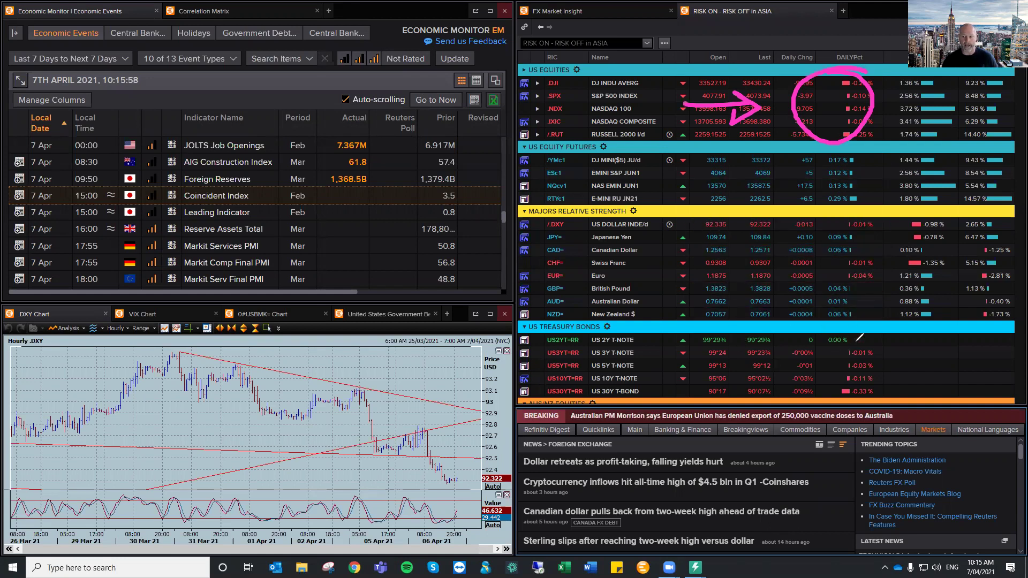
{"action": "mouse_move", "coordinate": [858, 337]}
{"action": "left_mouse_down"}
{"action": "mouse_move", "coordinate": [760, 385]}
{"action": "mouse_move", "coordinate": [857, 316]}
{"action": "left_mouse_up"}
{"action": "left_click_drag", "start_coordinate": [649, 377], "coordinate": [723, 370]}
{"action": "left_click_drag", "start_coordinate": [704, 354], "coordinate": [724, 368]}
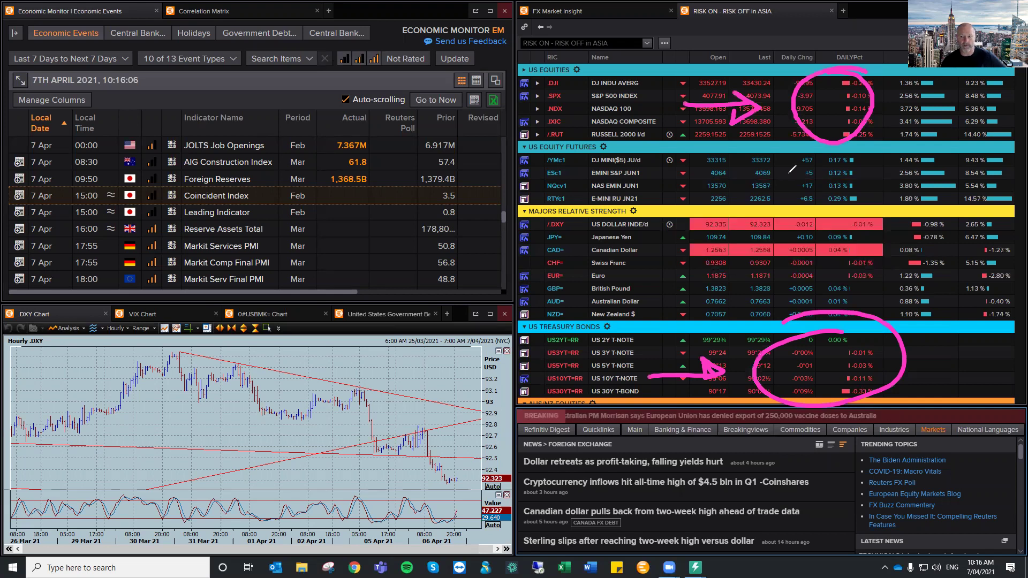
Step: Draw a pink downward arrow and a pink upward arrow over the US equity futures, and clear all annotations
{"action": "mouse_move", "coordinate": [791, 161]}
{"action": "left_mouse_down"}
{"action": "mouse_move", "coordinate": [791, 188]}
{"action": "mouse_move", "coordinate": [801, 171]}
{"action": "left_mouse_up"}
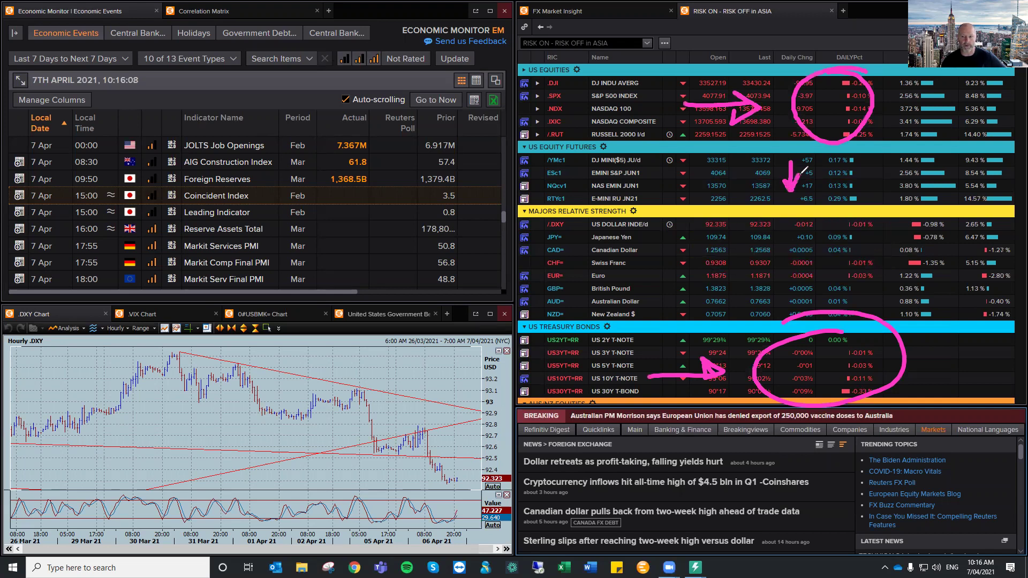
{"action": "mouse_move", "coordinate": [876, 198]}
{"action": "left_mouse_down"}
{"action": "mouse_move", "coordinate": [877, 149]}
{"action": "mouse_move", "coordinate": [890, 167]}
{"action": "left_mouse_up"}
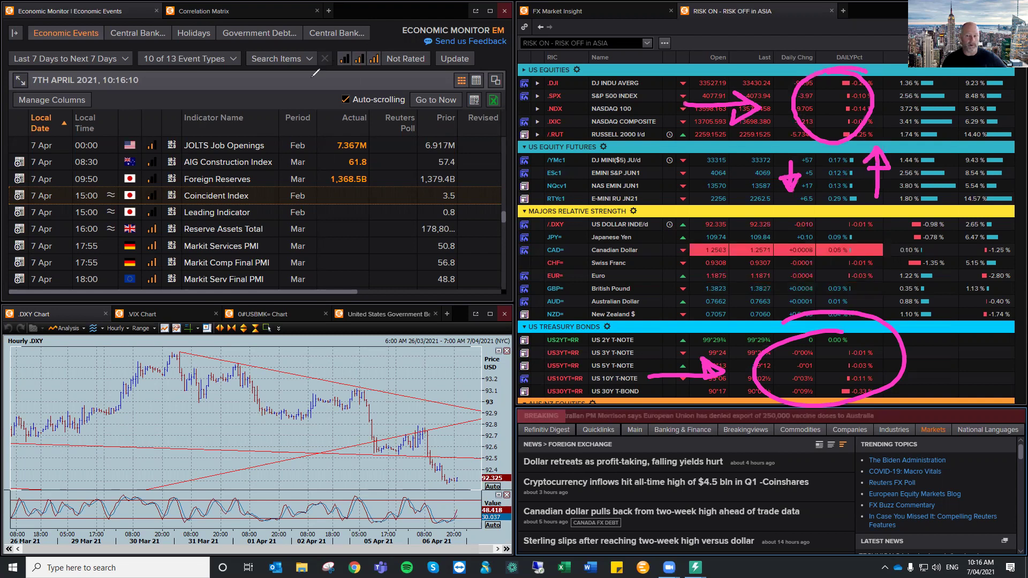
{"action": "key", "text": "e"}
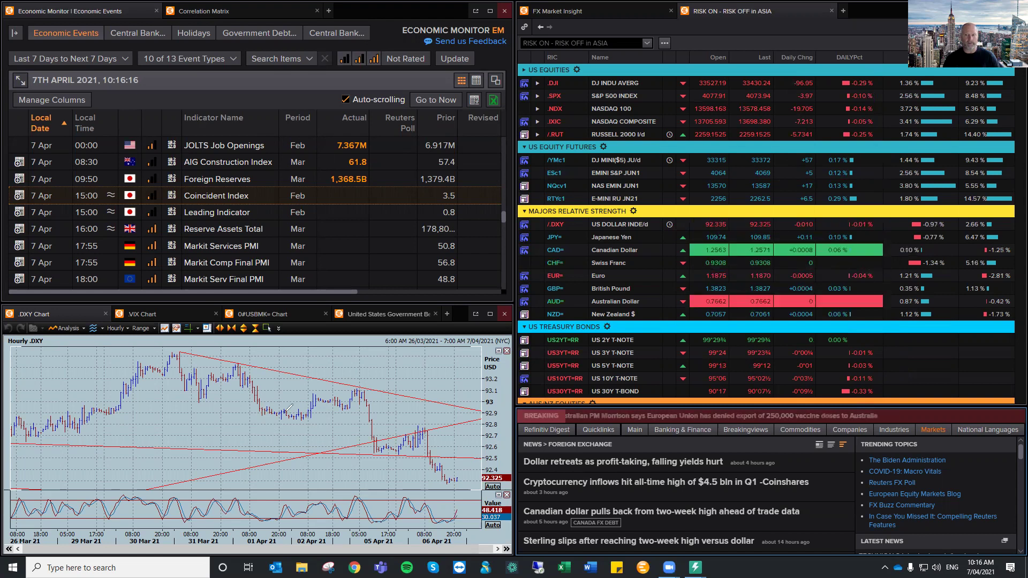
Step: Draw a falling pink arrow on the DXY chart and circle the US equities' daily changes with an arrow pointing at them
{"action": "mouse_move", "coordinate": [317, 406]}
{"action": "left_mouse_down"}
{"action": "mouse_move", "coordinate": [425, 470]}
{"action": "mouse_move", "coordinate": [429, 453]}
{"action": "left_mouse_up"}
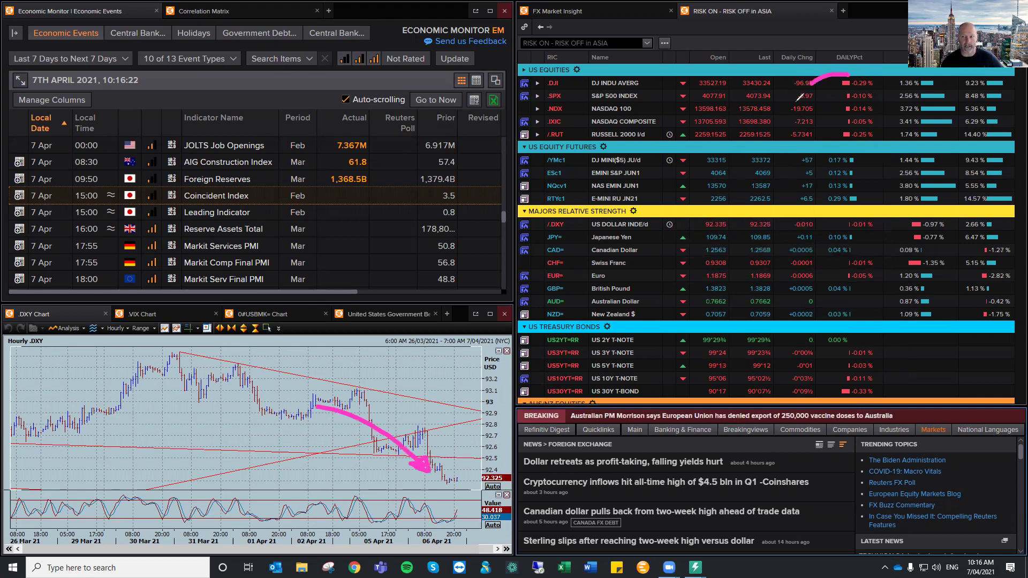
{"action": "mouse_move", "coordinate": [870, 75]}
{"action": "left_mouse_down"}
{"action": "mouse_move", "coordinate": [880, 155]}
{"action": "mouse_move", "coordinate": [844, 82]}
{"action": "left_mouse_up"}
{"action": "mouse_move", "coordinate": [693, 123]}
{"action": "left_mouse_down"}
{"action": "mouse_move", "coordinate": [766, 133]}
{"action": "mouse_move", "coordinate": [747, 137]}
{"action": "left_mouse_up"}
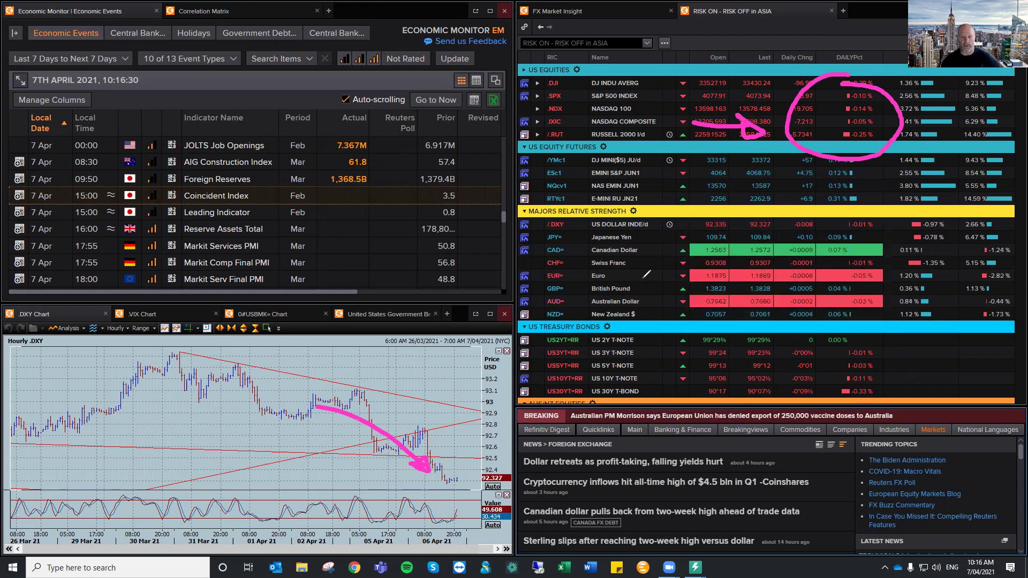
Step: Draw a downward and an upward pink arrow over the majors relative strength list, and clear all annotations
{"action": "left_click_drag", "start_coordinate": [649, 274], "coordinate": [653, 304]}
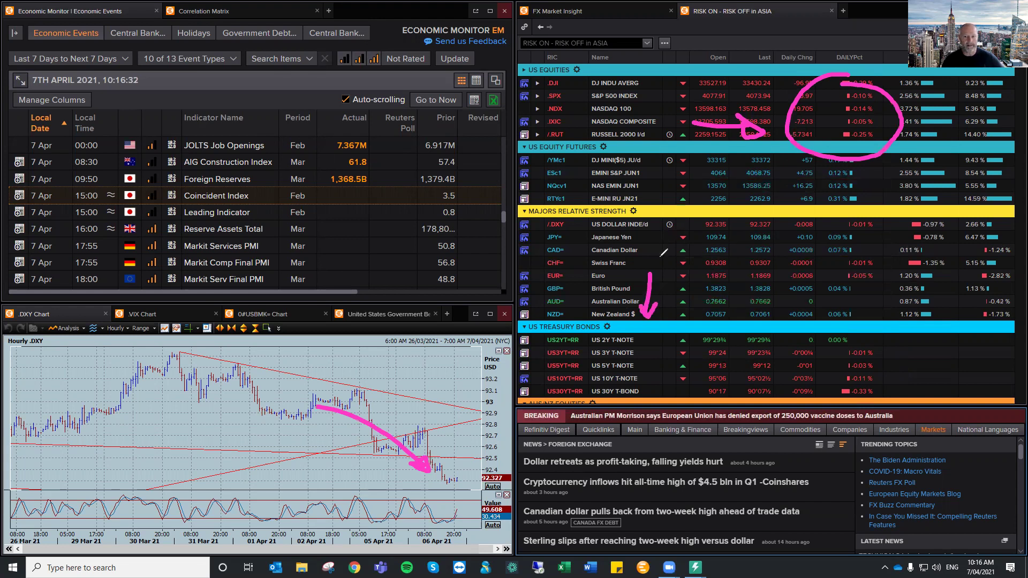
{"action": "mouse_move", "coordinate": [660, 260]}
{"action": "left_mouse_down"}
{"action": "mouse_move", "coordinate": [664, 213]}
{"action": "mouse_move", "coordinate": [675, 231]}
{"action": "left_mouse_up"}
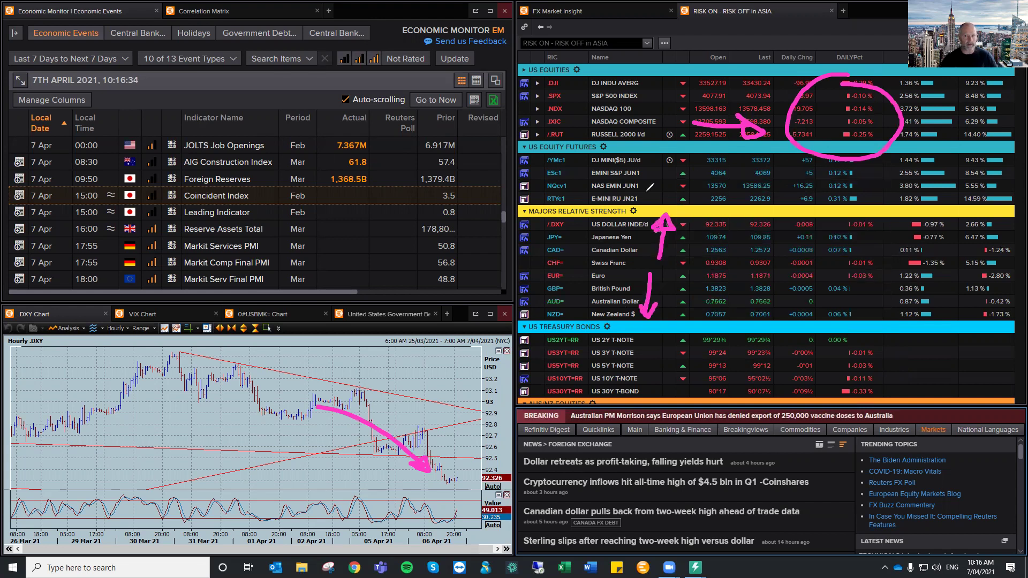
{"action": "key", "text": "Escape"}
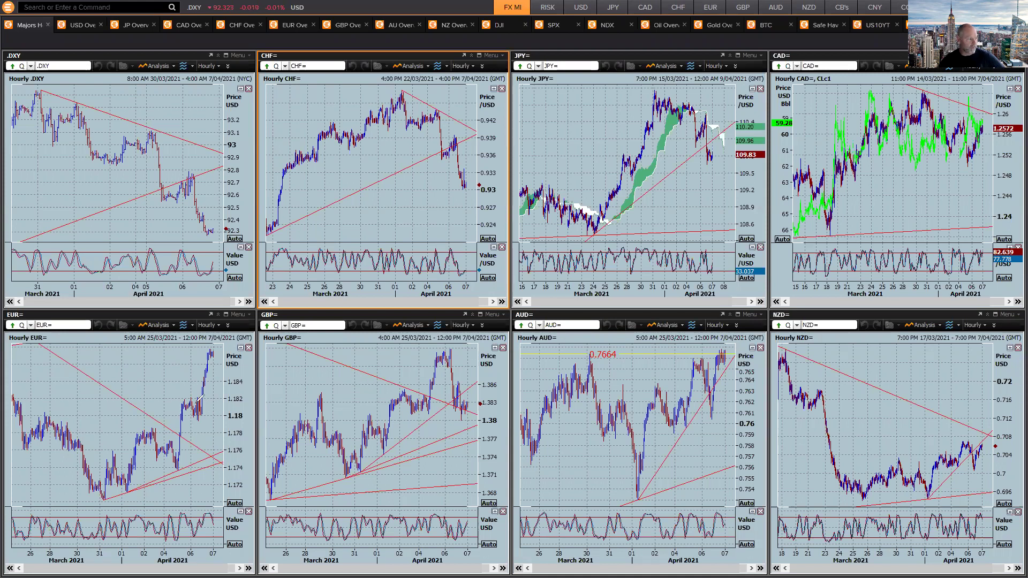
Step: Circle the 6 April price area in pink on the EUR, GBP, AUD and NZD hourly charts
{"action": "left_click_drag", "start_coordinate": [187, 396], "coordinate": [192, 398]}
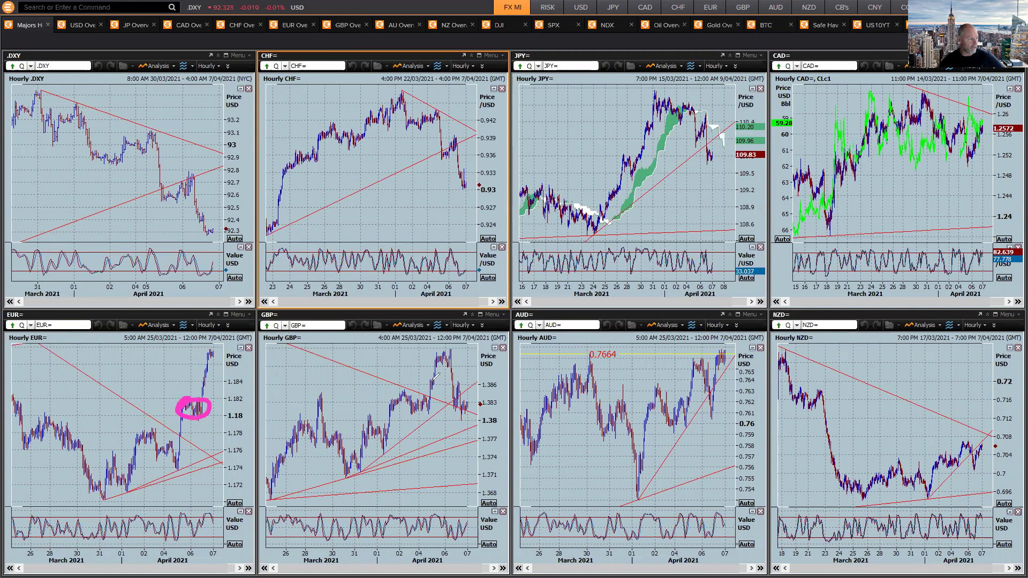
{"action": "left_click_drag", "start_coordinate": [451, 358], "coordinate": [448, 372]}
{"action": "mouse_move", "coordinate": [696, 369]}
{"action": "left_mouse_down"}
{"action": "mouse_move", "coordinate": [709, 365]}
{"action": "mouse_move", "coordinate": [720, 377]}
{"action": "mouse_move", "coordinate": [682, 381]}
{"action": "left_mouse_up"}
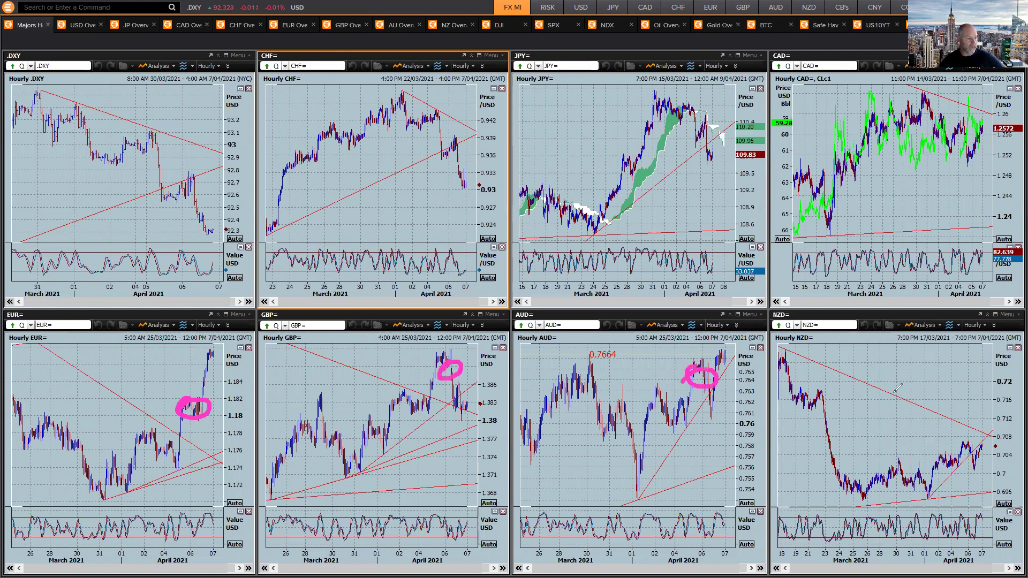
{"action": "mouse_move", "coordinate": [969, 434]}
{"action": "left_mouse_down"}
{"action": "mouse_move", "coordinate": [959, 454]}
{"action": "mouse_move", "coordinate": [954, 443]}
{"action": "left_mouse_up"}
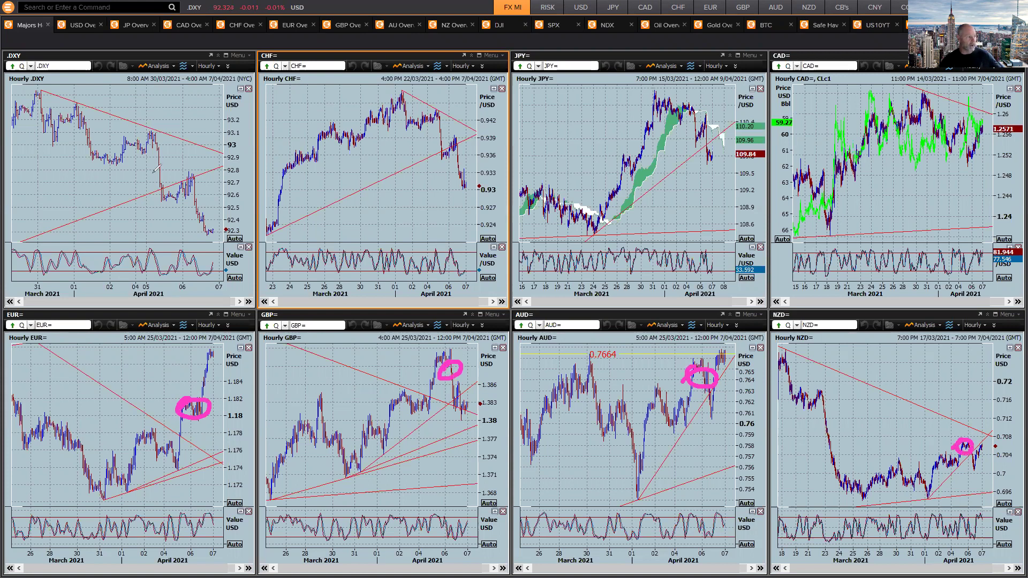
Step: Draw pink downward arrows on the DXY, CHF and JPY charts, and put crosses at the 6 April rebounds on DXY and CHF
{"action": "left_click_drag", "start_coordinate": [144, 160], "coordinate": [177, 221]}
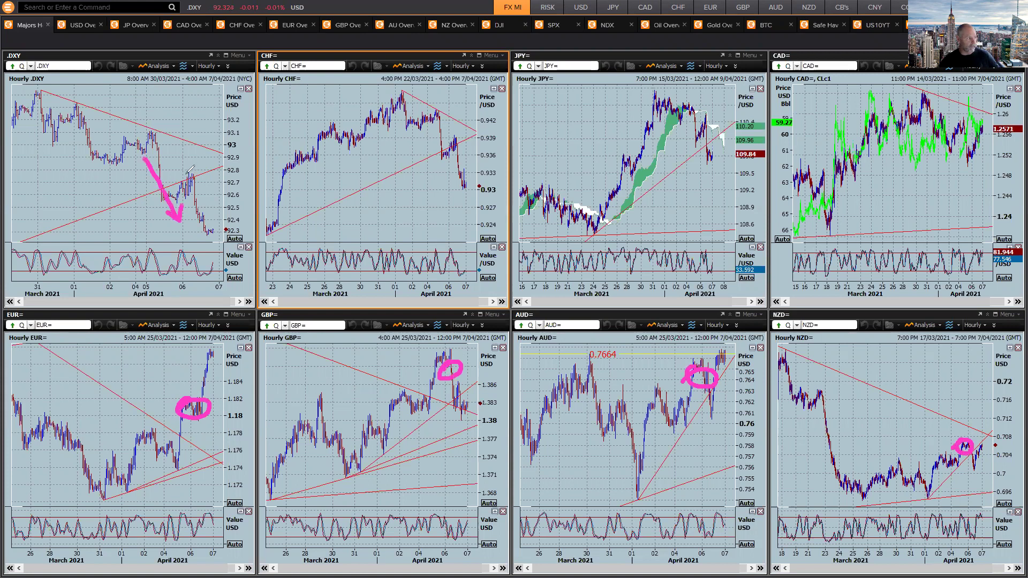
{"action": "left_click_drag", "start_coordinate": [185, 174], "coordinate": [196, 183]}
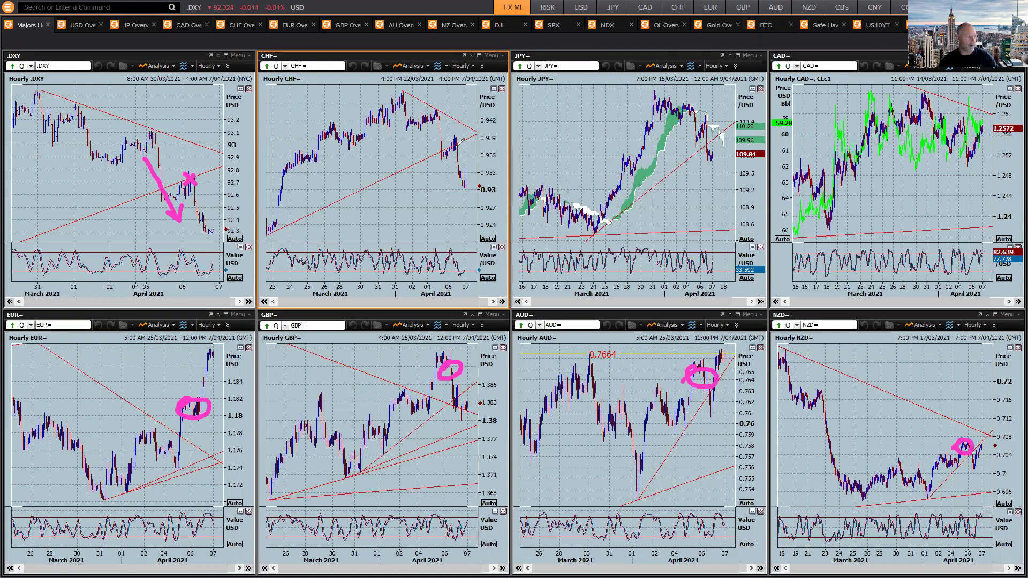
{"action": "left_click_drag", "start_coordinate": [448, 138], "coordinate": [457, 143]}
{"action": "left_click_drag", "start_coordinate": [694, 112], "coordinate": [707, 157]}
{"action": "mouse_move", "coordinate": [414, 138]}
{"action": "left_mouse_down"}
{"action": "mouse_move", "coordinate": [420, 172]}
{"action": "mouse_move", "coordinate": [428, 161]}
{"action": "left_mouse_up"}
{"action": "left_click_drag", "start_coordinate": [410, 165], "coordinate": [420, 182]}
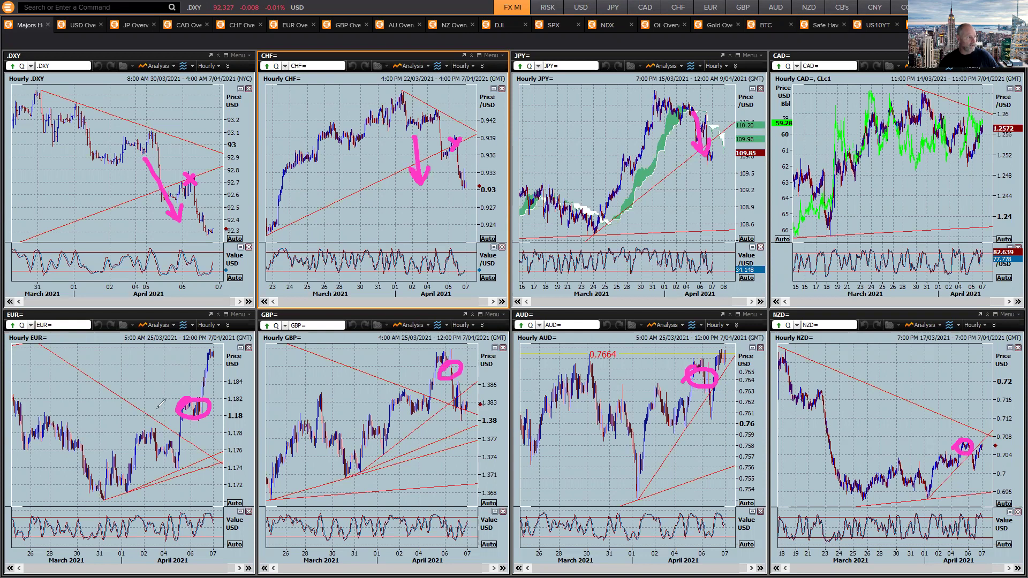
Step: Add a rising pink arrow to the EUR chart, a green circle and arrow to GBP, and blue directional strokes to AUD and NZD
{"action": "left_click_drag", "start_coordinate": [139, 432], "coordinate": [187, 360]}
{"action": "mouse_move", "coordinate": [165, 370]}
{"action": "left_mouse_down"}
{"action": "mouse_move", "coordinate": [187, 360]}
{"action": "mouse_move", "coordinate": [186, 398]}
{"action": "left_mouse_up"}
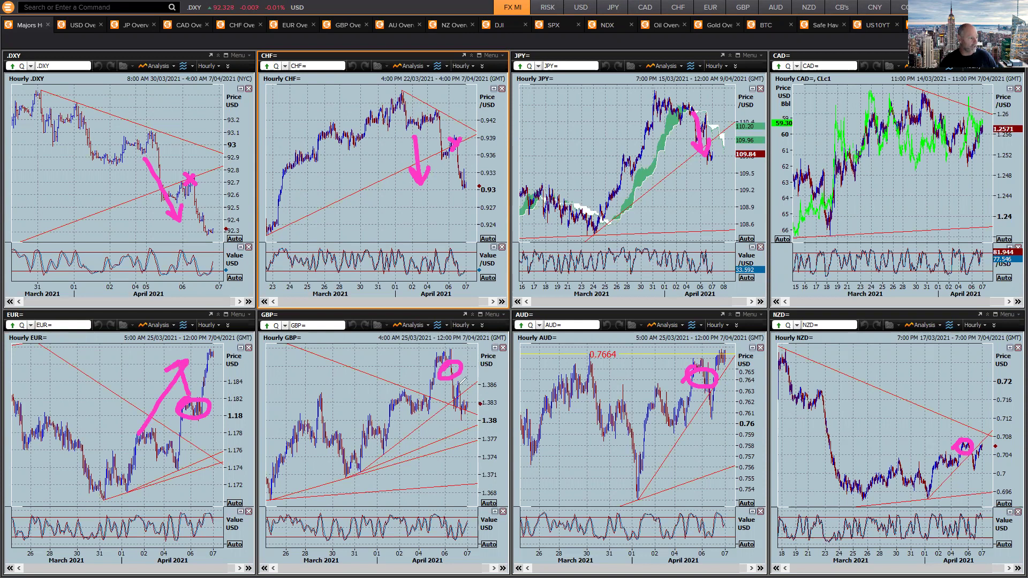
{"action": "mouse_move", "coordinate": [460, 382]}
{"action": "left_mouse_down"}
{"action": "mouse_move", "coordinate": [445, 420]}
{"action": "mouse_move", "coordinate": [463, 385]}
{"action": "left_mouse_up"}
{"action": "mouse_move", "coordinate": [375, 413]}
{"action": "left_mouse_down"}
{"action": "mouse_move", "coordinate": [423, 403]}
{"action": "mouse_move", "coordinate": [400, 423]}
{"action": "left_mouse_up"}
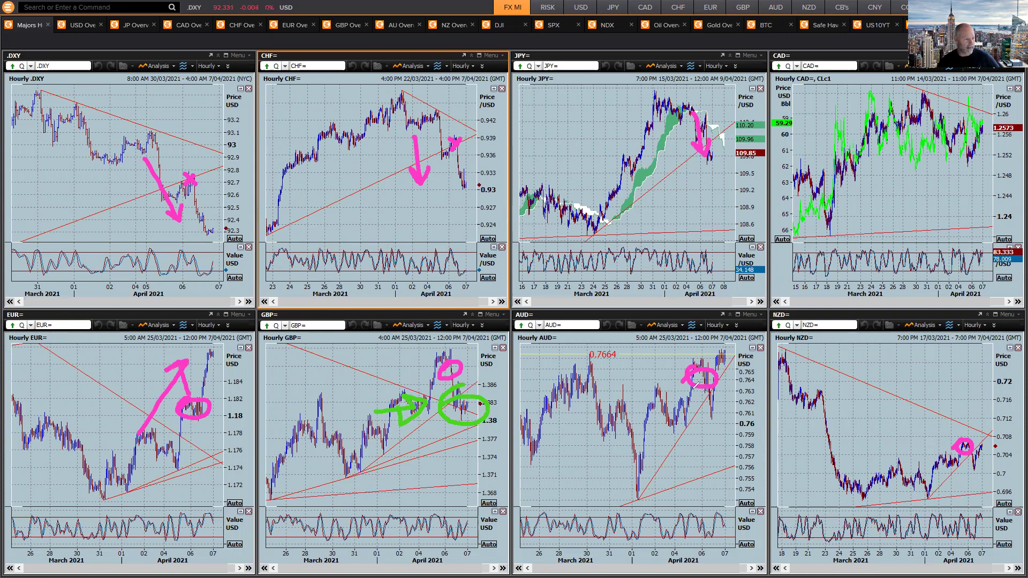
{"action": "mouse_move", "coordinate": [689, 390]}
{"action": "left_mouse_down"}
{"action": "mouse_move", "coordinate": [710, 417]}
{"action": "mouse_move", "coordinate": [743, 376]}
{"action": "mouse_move", "coordinate": [752, 386]}
{"action": "left_mouse_up"}
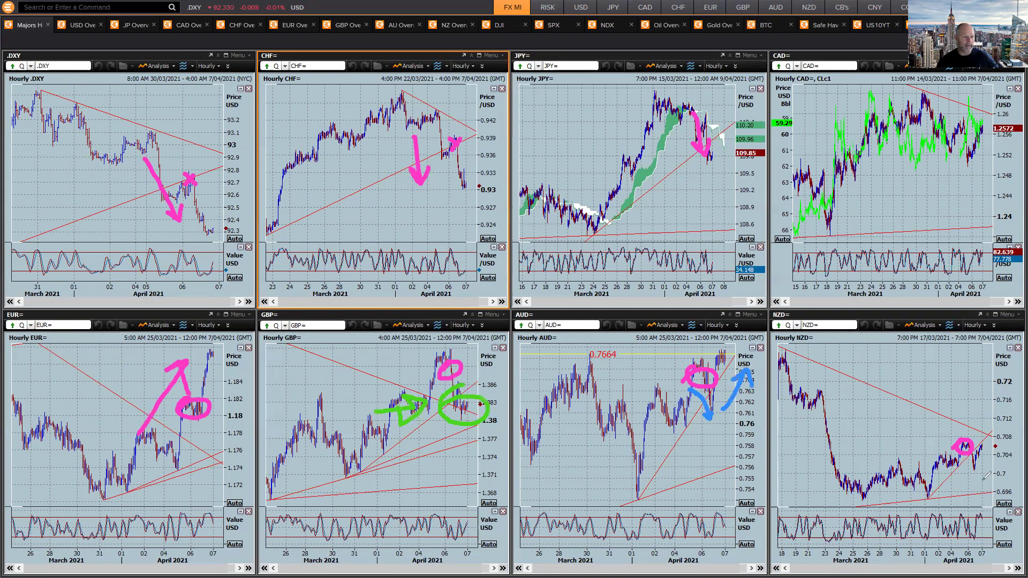
{"action": "left_click_drag", "start_coordinate": [948, 458], "coordinate": [962, 479]}
Step: Enlarge the NZD chart, clear all annotations, and return to the chart grid
{"action": "left_click", "coordinate": [995, 315]}
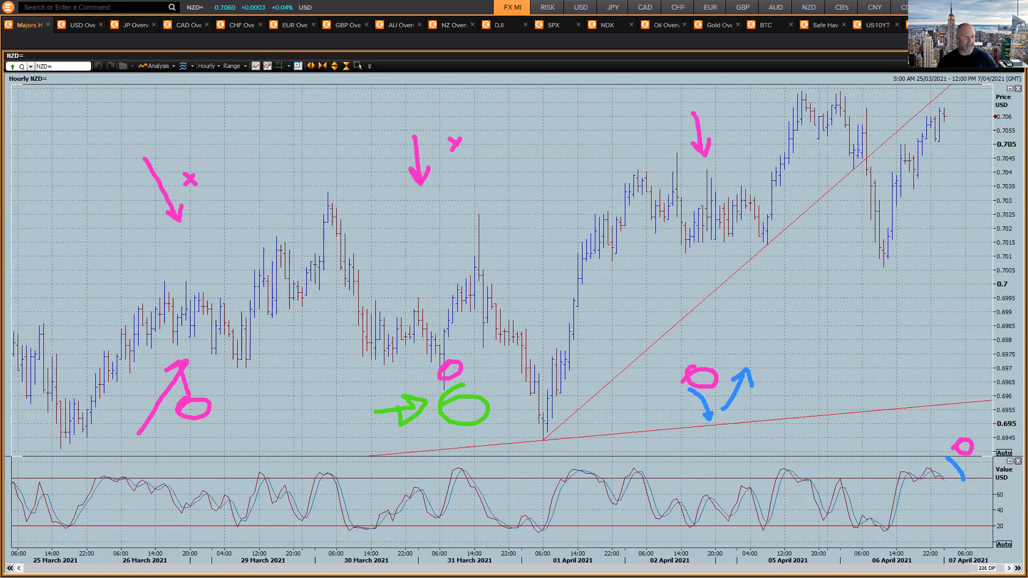
{"action": "key", "text": "Escape"}
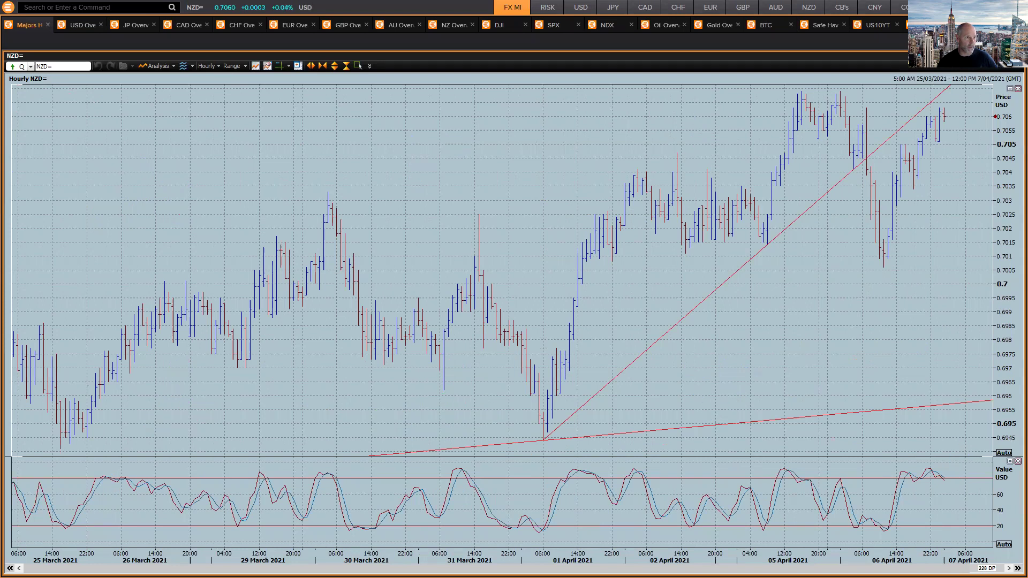
{"action": "left_click", "coordinate": [995, 55]}
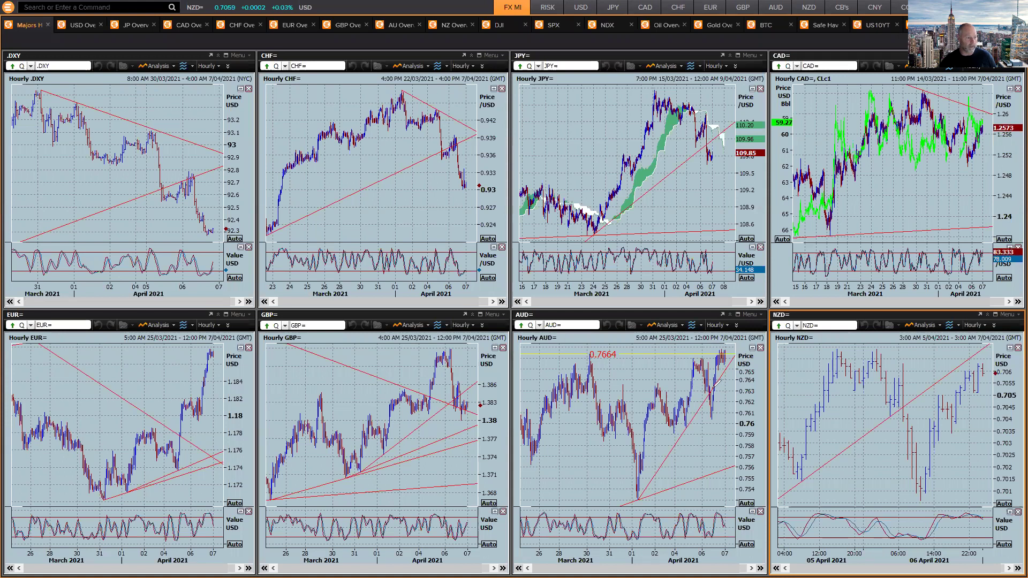
Step: Circle the latest dips on AUD and GBP in blue, mark EUR with a cross and a rising arrow, and clear the annotations
{"action": "mouse_move", "coordinate": [712, 368]}
{"action": "left_mouse_down"}
{"action": "mouse_move", "coordinate": [733, 411]}
{"action": "mouse_move", "coordinate": [684, 384]}
{"action": "left_mouse_up"}
{"action": "left_click_drag", "start_coordinate": [430, 409], "coordinate": [448, 386]}
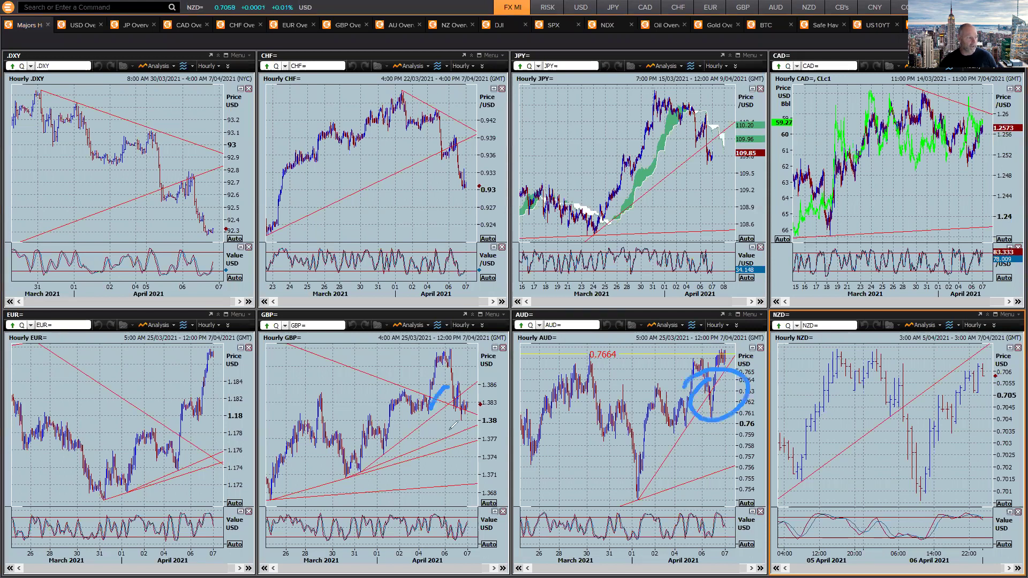
{"action": "left_click_drag", "start_coordinate": [452, 424], "coordinate": [435, 399]}
{"action": "mouse_move", "coordinate": [183, 399]}
{"action": "left_mouse_down"}
{"action": "mouse_move", "coordinate": [201, 411]}
{"action": "mouse_move", "coordinate": [180, 346]}
{"action": "mouse_move", "coordinate": [163, 363]}
{"action": "mouse_move", "coordinate": [186, 361]}
{"action": "left_mouse_up"}
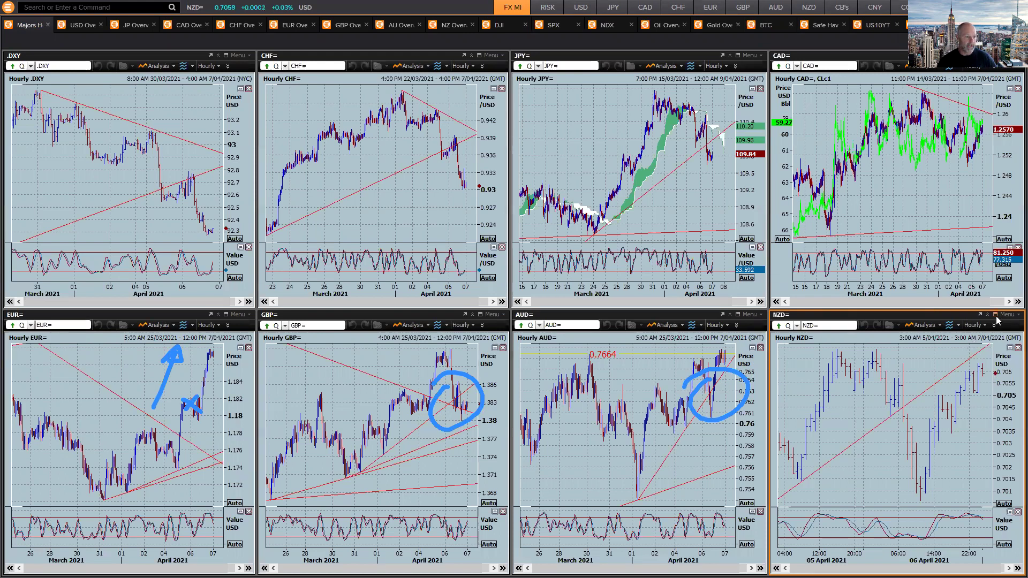
{"action": "key", "text": "Escape"}
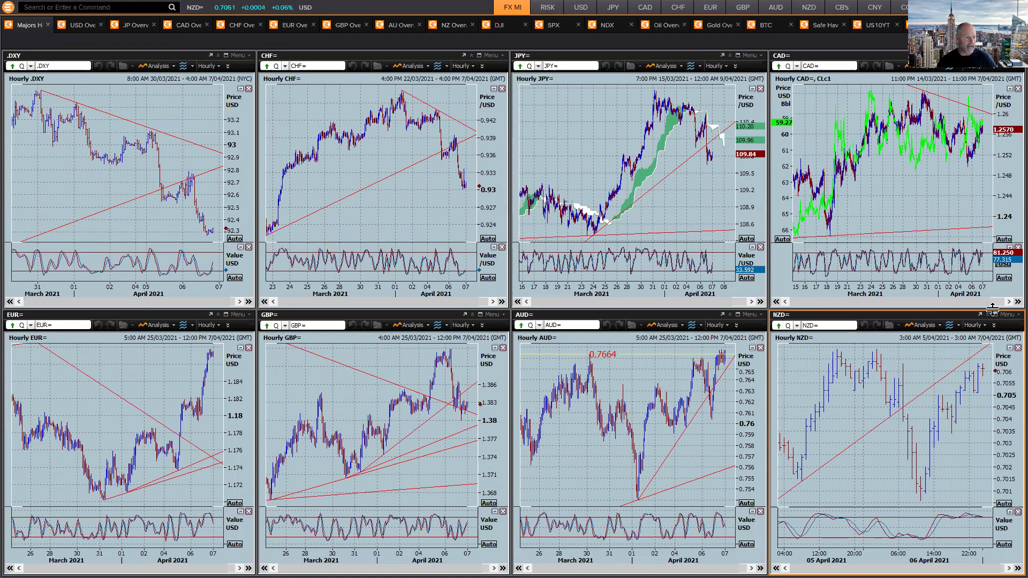
Step: Enlarge the NZD hourly chart and compress its time scale to show prices from 29 March to 7 April 2021
{"action": "left_click", "coordinate": [980, 314]}
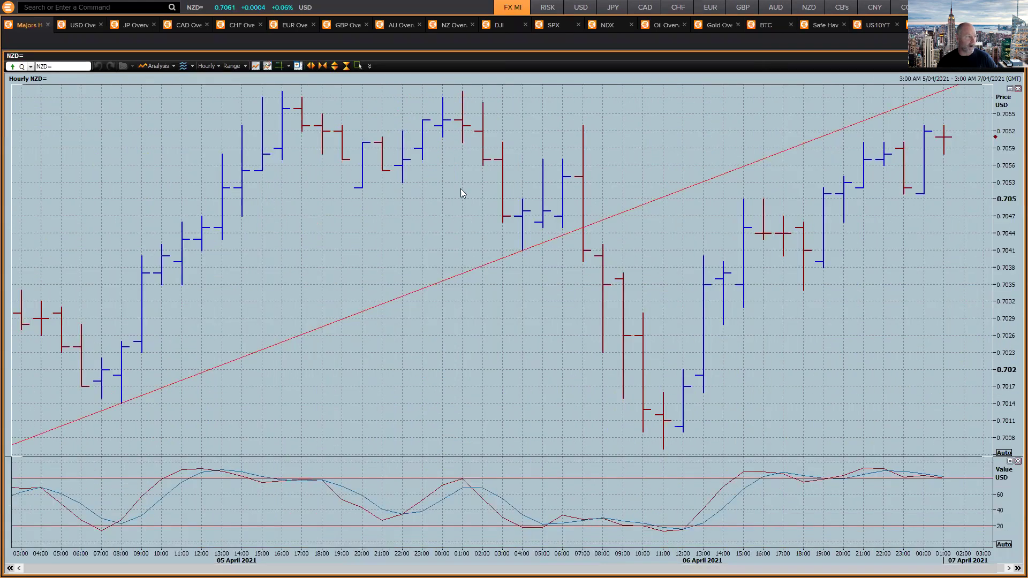
{"action": "left_click", "coordinate": [322, 66]}
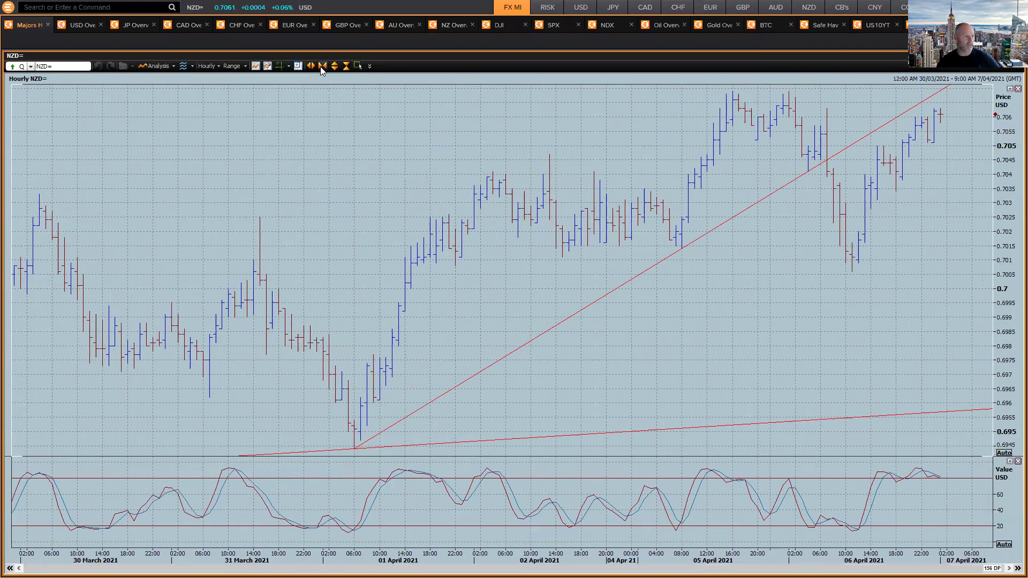
{"action": "left_click", "coordinate": [320, 66]}
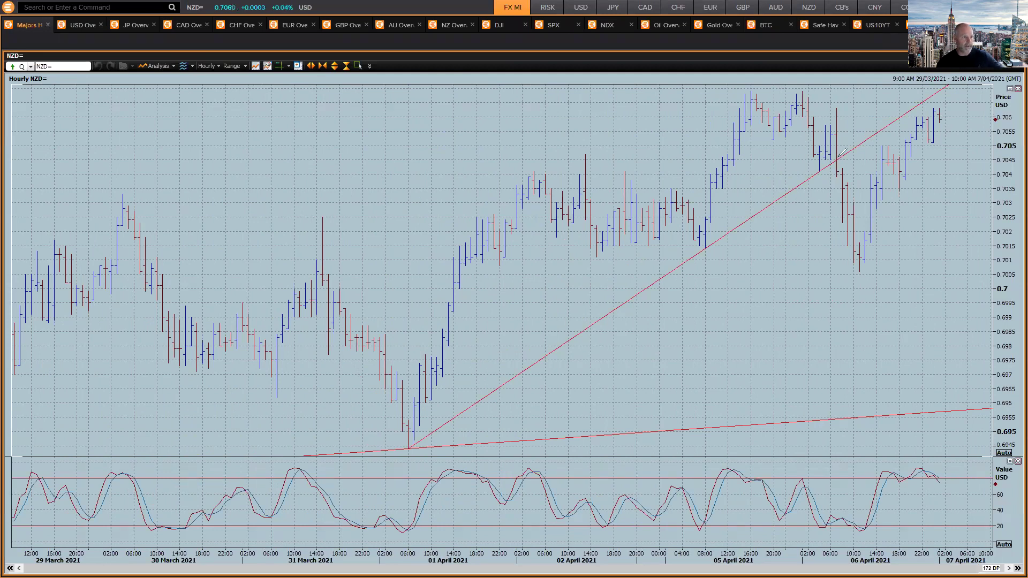
Step: Cross the NZD trendline break, underline the 6 April low, draw arrows along the fall and recovery, and clear the annotations
{"action": "left_click_drag", "start_coordinate": [825, 149], "coordinate": [833, 156]}
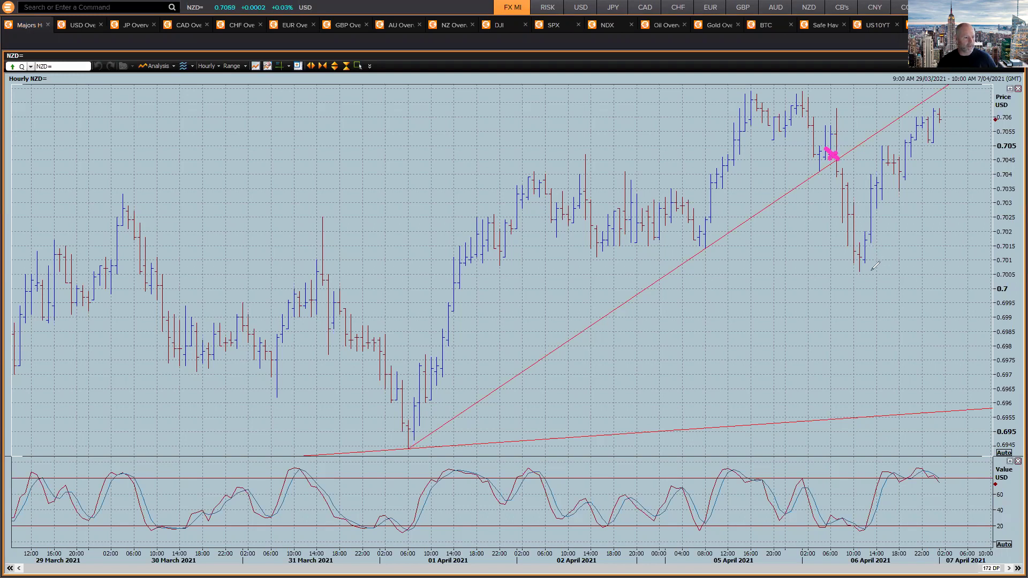
{"action": "left_click_drag", "start_coordinate": [839, 274], "coordinate": [881, 274]}
{"action": "left_click_drag", "start_coordinate": [825, 181], "coordinate": [843, 232]}
{"action": "mouse_move", "coordinate": [824, 218]}
{"action": "left_mouse_down"}
{"action": "mouse_move", "coordinate": [848, 209]}
{"action": "mouse_move", "coordinate": [942, 121]}
{"action": "mouse_move", "coordinate": [948, 152]}
{"action": "mouse_move", "coordinate": [929, 140]}
{"action": "left_mouse_up"}
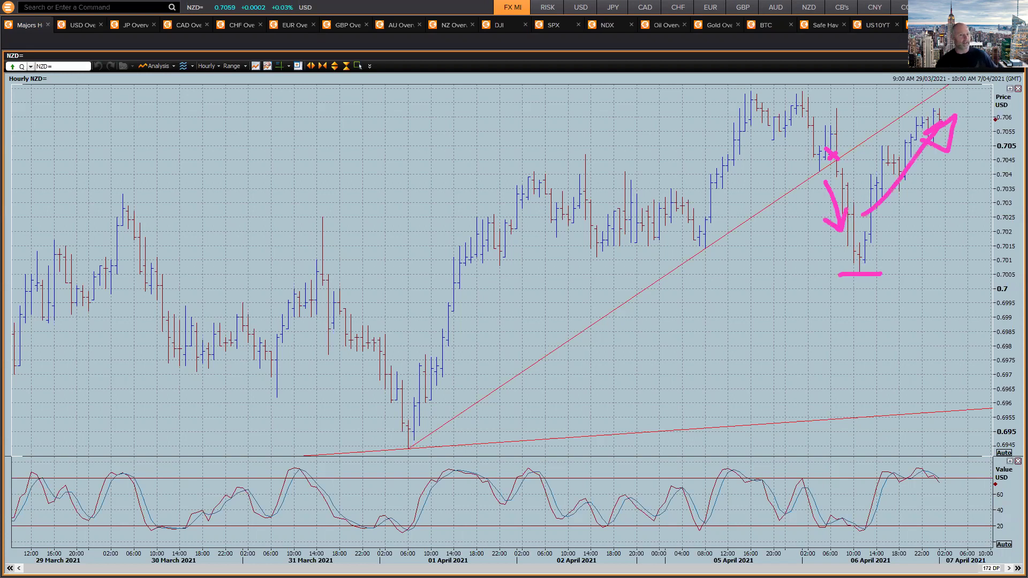
{"action": "key", "text": "Escape"}
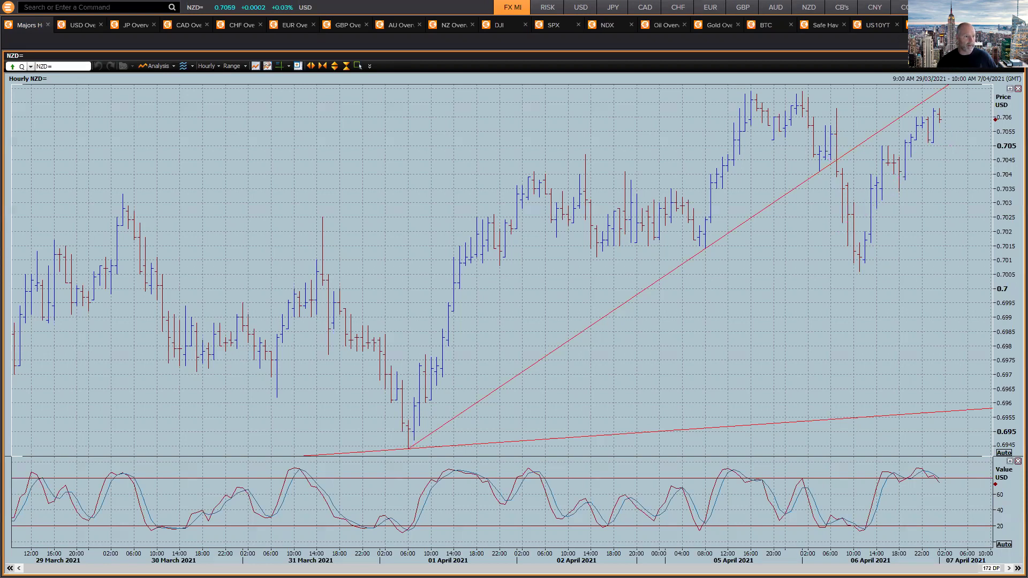
Step: Return to the chart grid, and in pink draw a rising arrow on NZD, cross the AUD dip and circle the latest GBP prices
{"action": "left_click", "coordinate": [991, 59]}
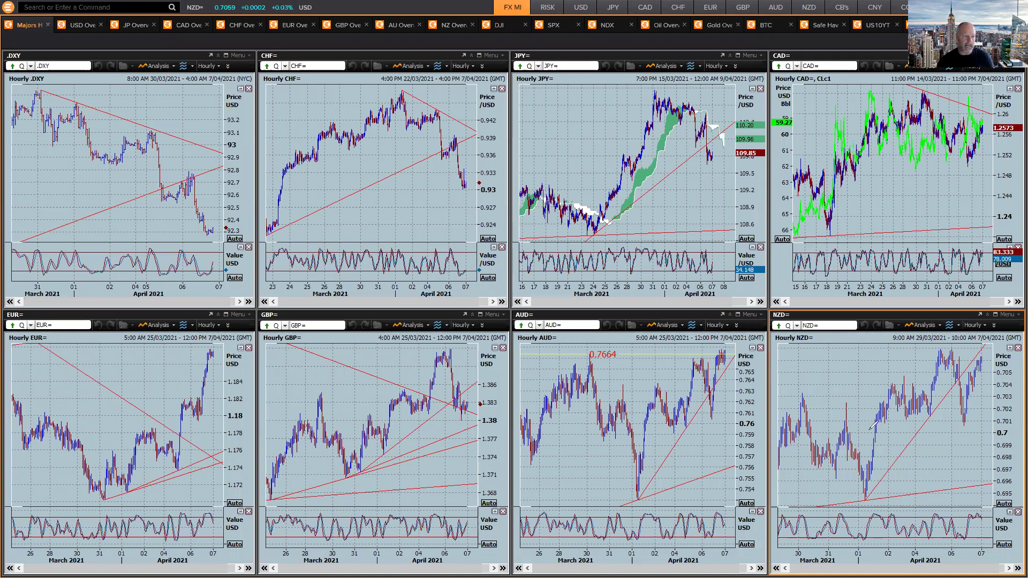
{"action": "mouse_move", "coordinate": [871, 459]}
{"action": "left_mouse_down"}
{"action": "mouse_move", "coordinate": [942, 408]}
{"action": "mouse_move", "coordinate": [933, 421]}
{"action": "left_mouse_up"}
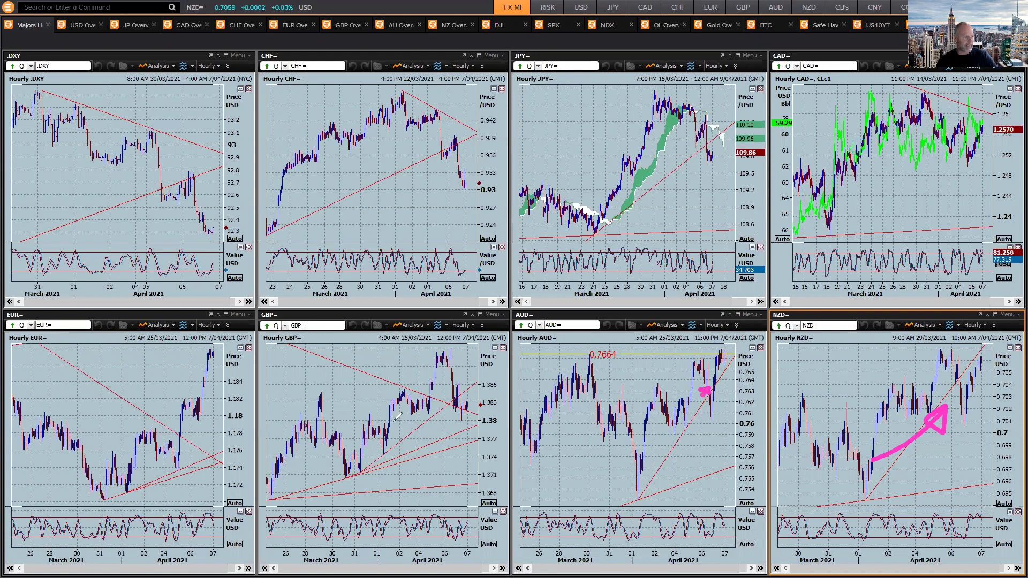
{"action": "left_click_drag", "start_coordinate": [458, 381], "coordinate": [479, 386]}
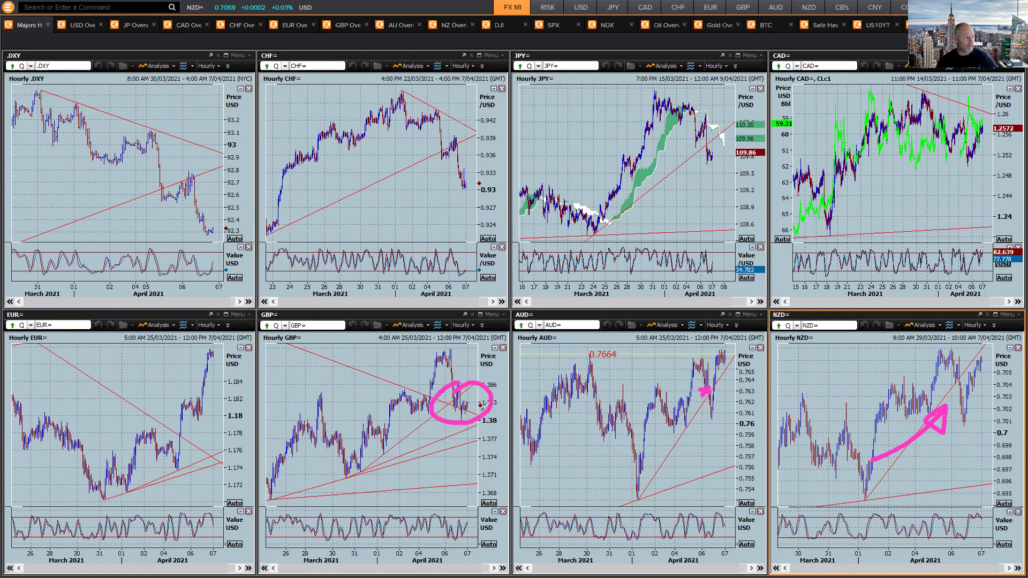
Step: Draw a falling arrow at the AUD dip and a rising arrow beside it, and clear the annotations
{"action": "mouse_move", "coordinate": [699, 398]}
{"action": "left_mouse_down"}
{"action": "mouse_move", "coordinate": [708, 422]}
{"action": "mouse_move", "coordinate": [743, 359]}
{"action": "mouse_move", "coordinate": [747, 370]}
{"action": "left_mouse_up"}
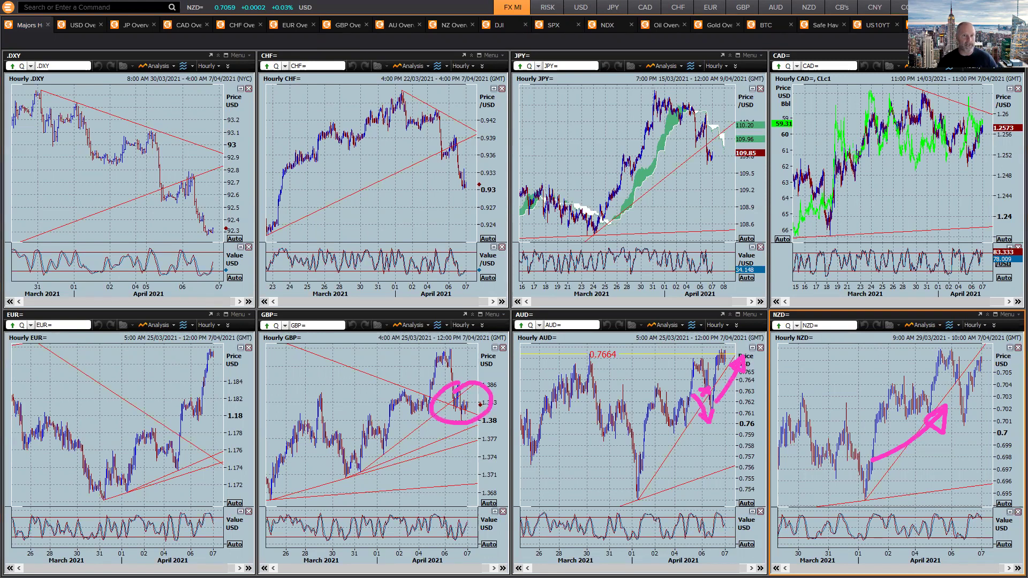
{"action": "key", "text": "Escape"}
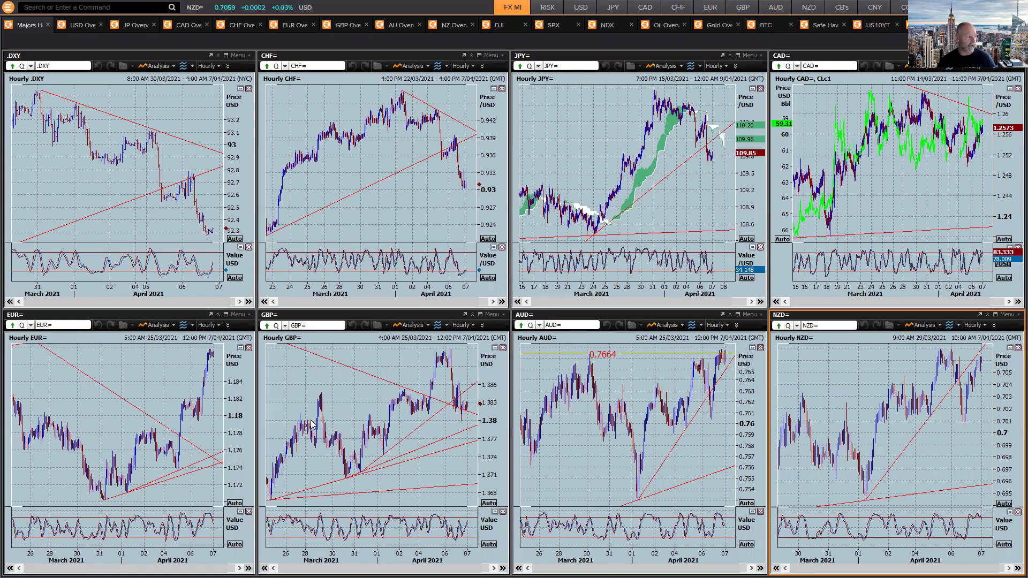
Step: Enlarge the EUR hourly chart and draw a pink rising arrow across the falling trendline with a cross beside it
{"action": "double_click", "coordinate": [225, 316]}
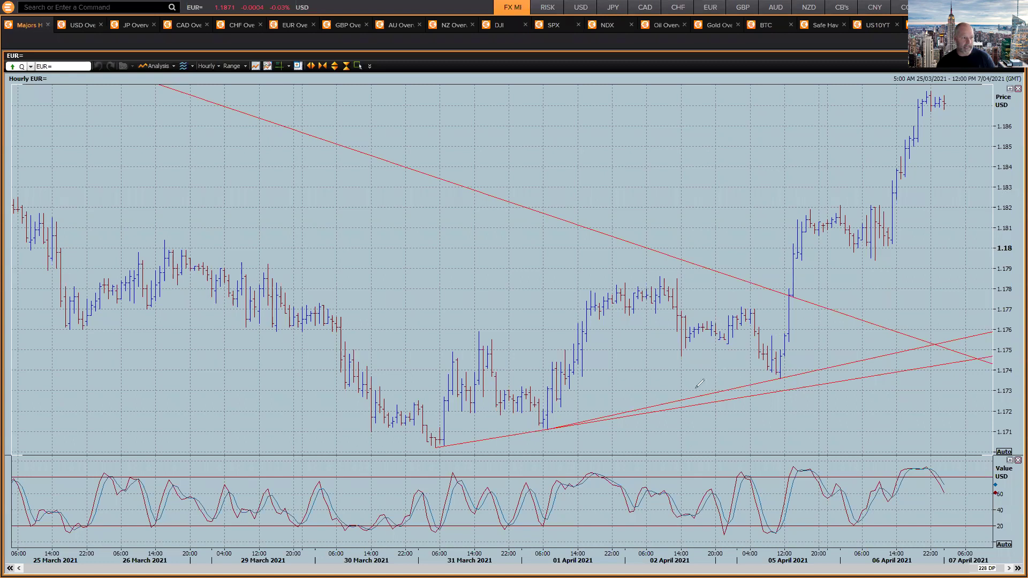
{"action": "left_click_drag", "start_coordinate": [694, 389], "coordinate": [851, 307]}
{"action": "left_click_drag", "start_coordinate": [819, 320], "coordinate": [847, 337]}
{"action": "mouse_move", "coordinate": [885, 300]}
{"action": "left_mouse_down"}
{"action": "mouse_move", "coordinate": [899, 312]}
{"action": "mouse_move", "coordinate": [881, 314]}
{"action": "left_mouse_up"}
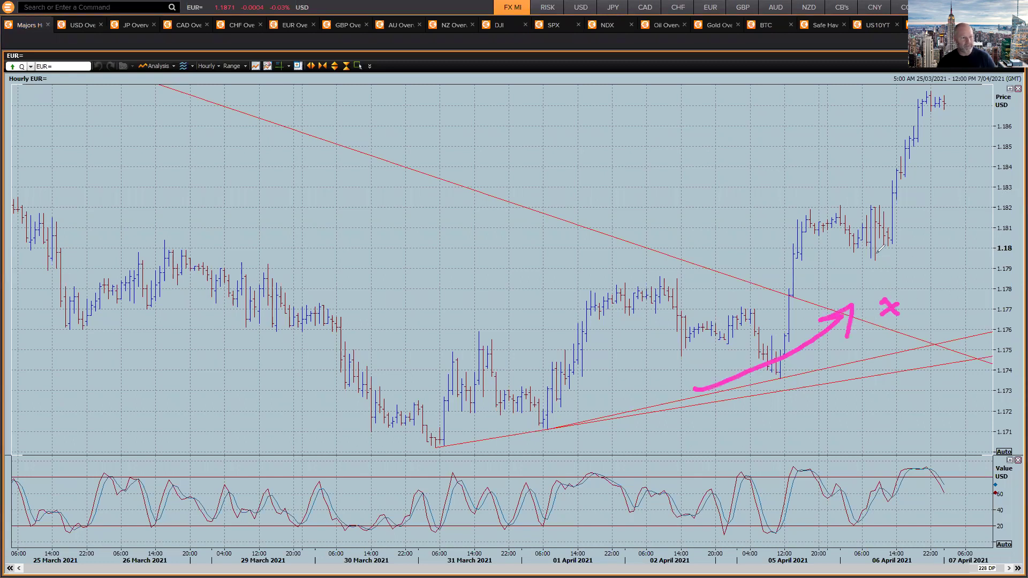
Step: Circle the 1.18 level and draw a dip-and-rebound arrow along the EUR prices, then clear the annotations and return to the chart grid
{"action": "left_click_drag", "start_coordinate": [1019, 236], "coordinate": [983, 249]}
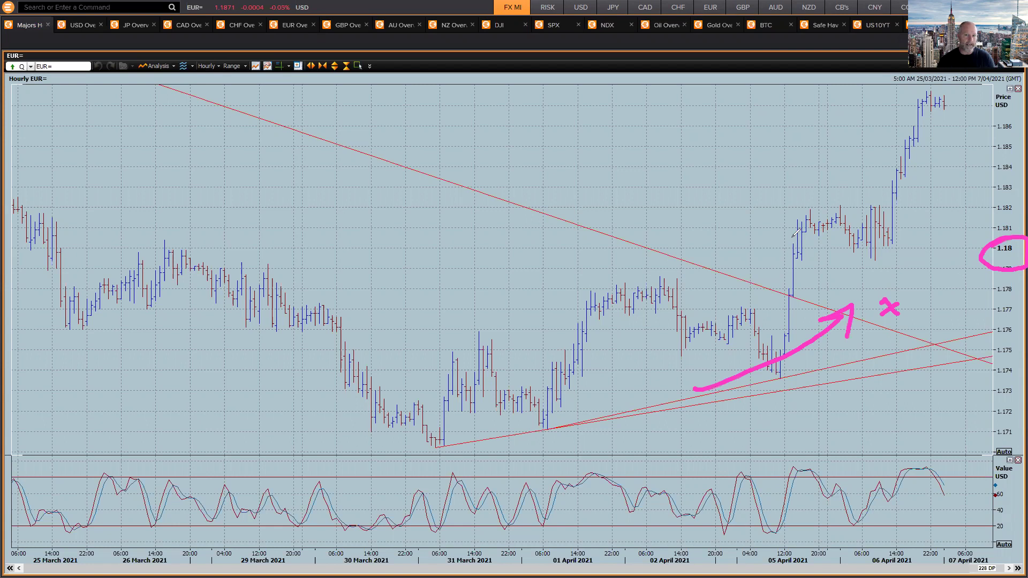
{"action": "mouse_move", "coordinate": [801, 231]}
{"action": "left_mouse_down"}
{"action": "mouse_move", "coordinate": [849, 222]}
{"action": "mouse_move", "coordinate": [889, 279]}
{"action": "mouse_move", "coordinate": [987, 172]}
{"action": "mouse_move", "coordinate": [991, 181]}
{"action": "left_mouse_up"}
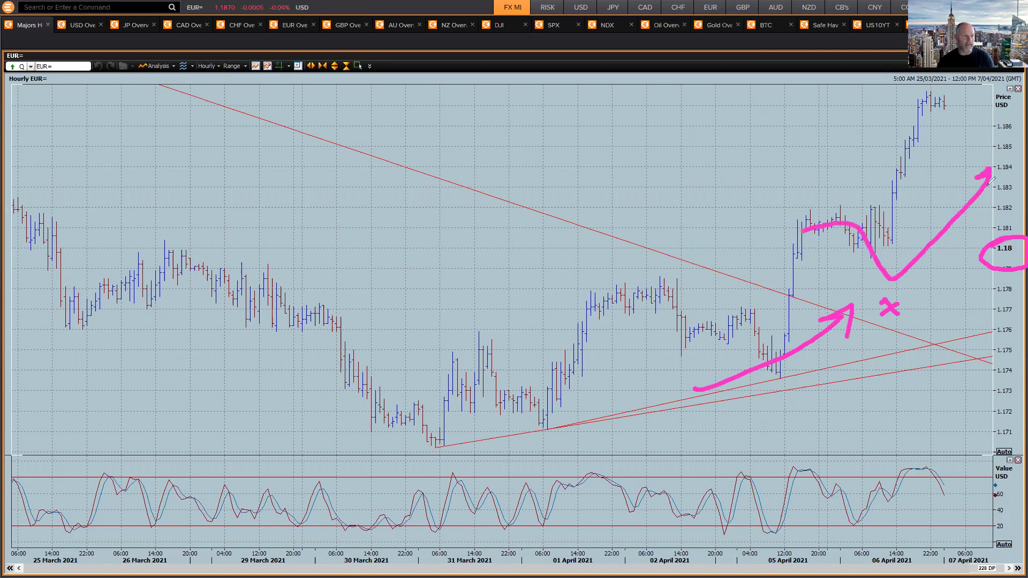
{"action": "key", "text": "Escape"}
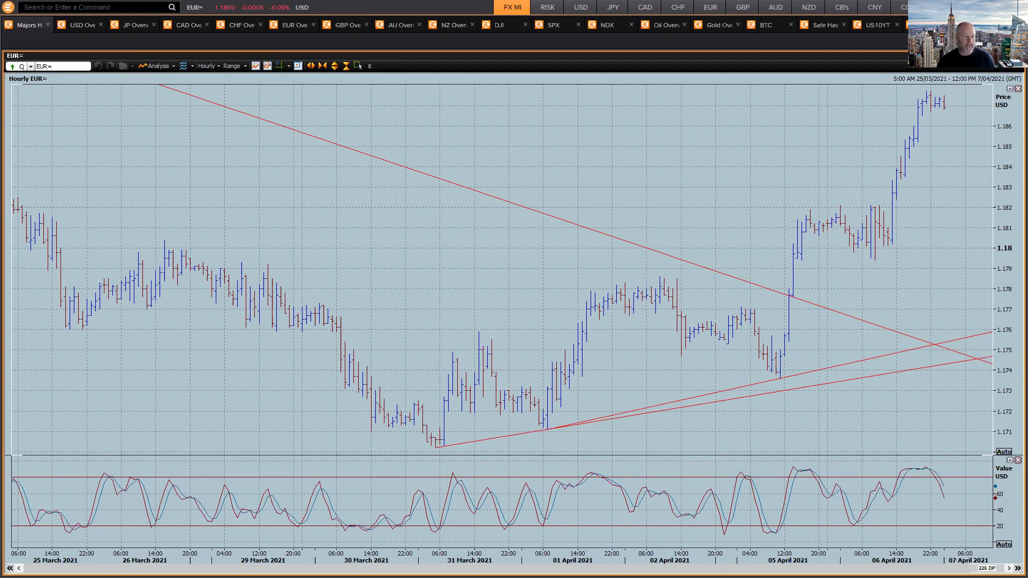
{"action": "left_click", "coordinate": [1009, 89]}
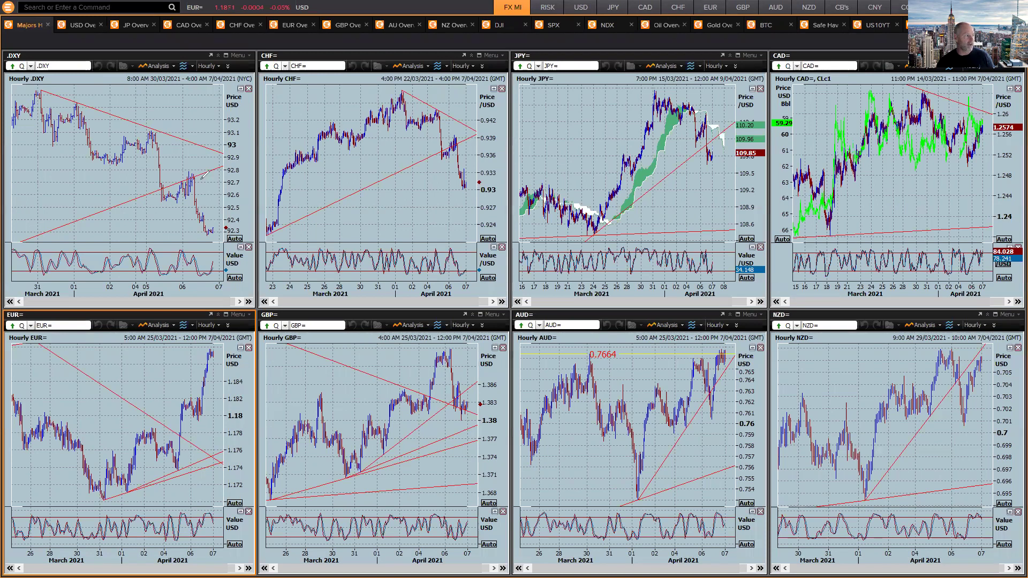
Step: Circle the latest trendline retests on the .DXY and CHF charts and draw a falling arrow on each
{"action": "mouse_move", "coordinate": [198, 165]}
{"action": "left_mouse_down"}
{"action": "mouse_move", "coordinate": [170, 187]}
{"action": "mouse_move", "coordinate": [207, 167]}
{"action": "left_mouse_up"}
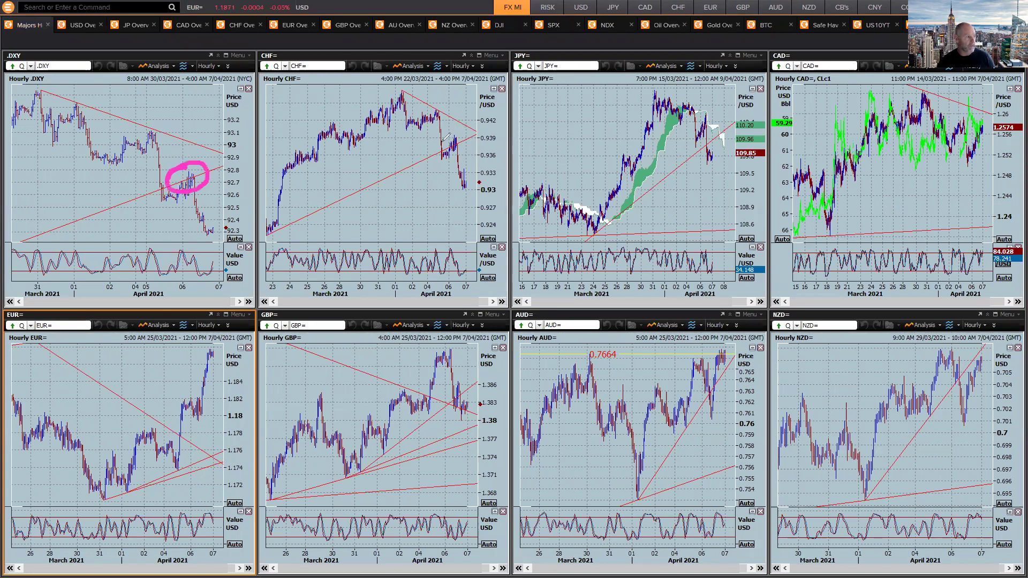
{"action": "left_click_drag", "start_coordinate": [445, 138], "coordinate": [432, 143]}
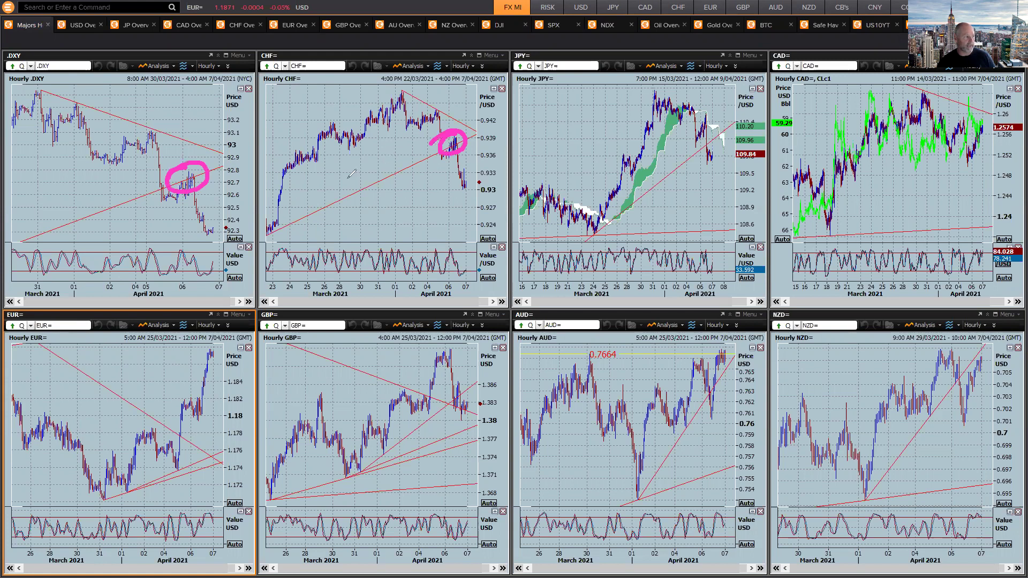
{"action": "left_click_drag", "start_coordinate": [110, 157], "coordinate": [144, 219]}
{"action": "mouse_move", "coordinate": [123, 213]}
{"action": "left_mouse_down"}
{"action": "mouse_move", "coordinate": [144, 220]}
{"action": "mouse_move", "coordinate": [143, 203]}
{"action": "left_mouse_up"}
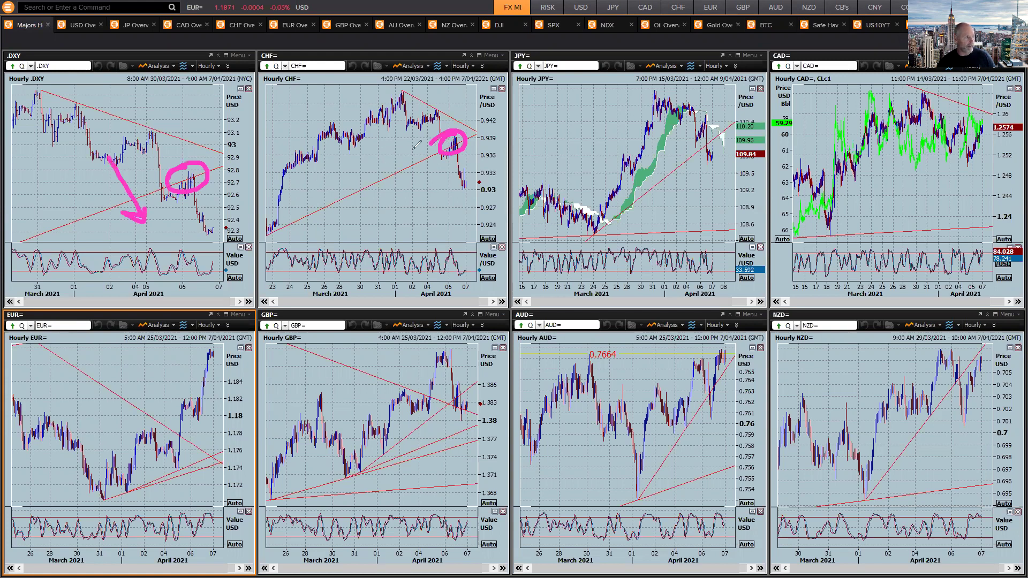
{"action": "left_click_drag", "start_coordinate": [408, 125], "coordinate": [432, 185]}
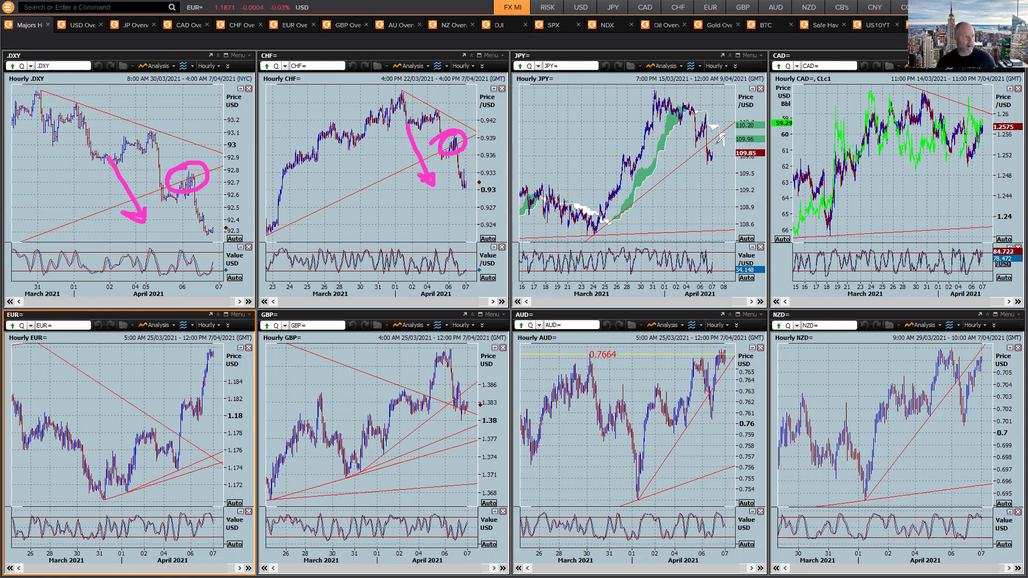
Step: Mark JPY with a circle and falling arrow, mark CAD with a falling arrow, rising arrow and circled oil price, and clear the annotations
{"action": "mouse_move", "coordinate": [717, 133]}
{"action": "left_mouse_down"}
{"action": "mouse_move", "coordinate": [701, 134]}
{"action": "mouse_move", "coordinate": [664, 179]}
{"action": "left_mouse_up"}
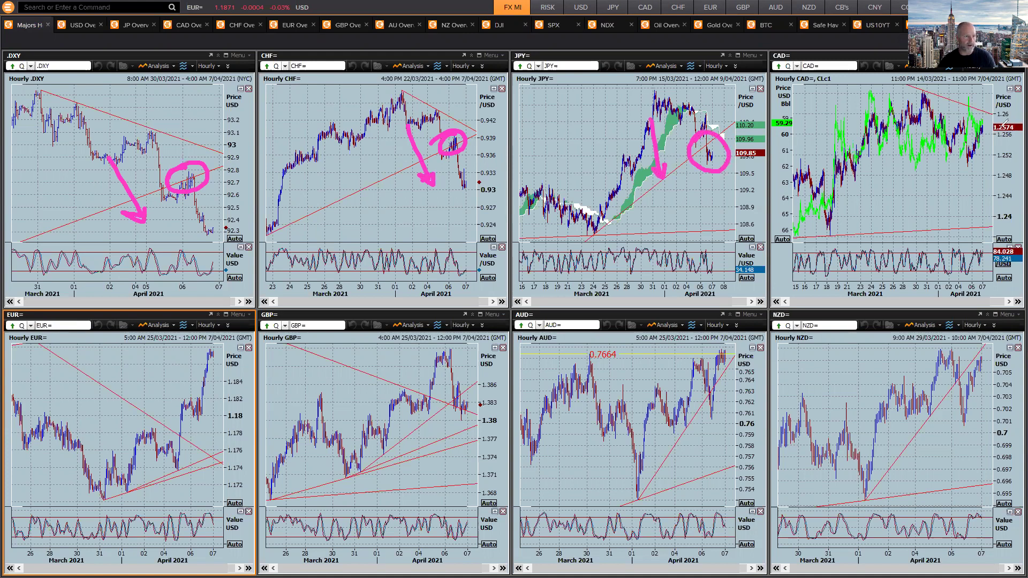
{"action": "left_click_drag", "start_coordinate": [984, 113], "coordinate": [1001, 178]}
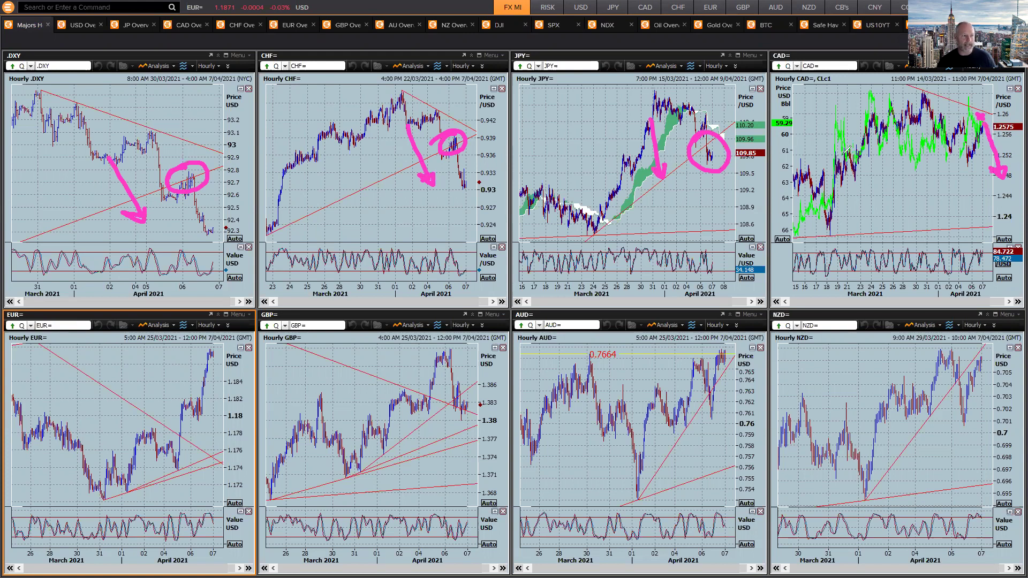
{"action": "mouse_move", "coordinate": [785, 115]}
{"action": "left_mouse_down"}
{"action": "mouse_move", "coordinate": [755, 126]}
{"action": "mouse_move", "coordinate": [771, 105]}
{"action": "left_mouse_up"}
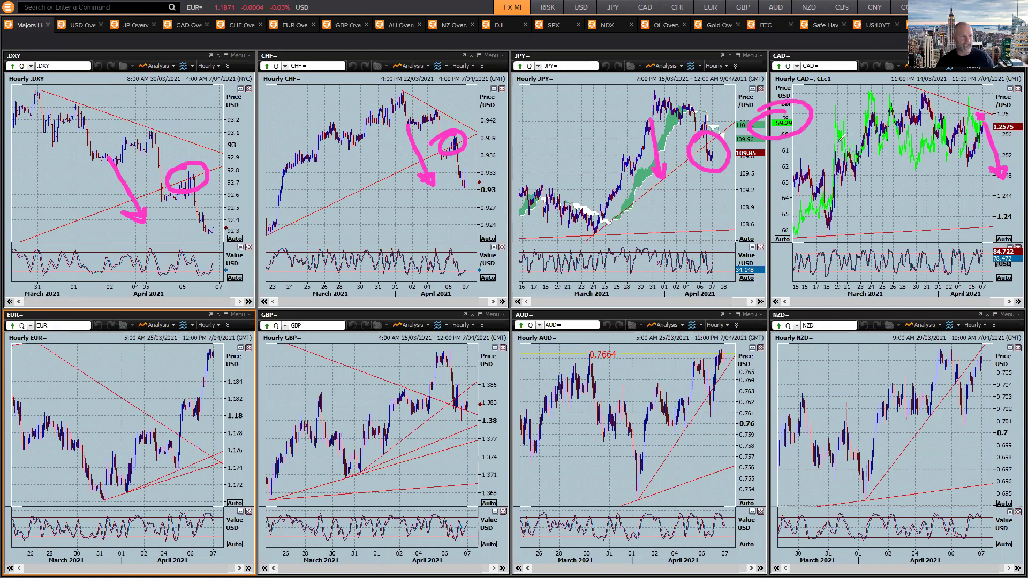
{"action": "mouse_move", "coordinate": [819, 146]}
{"action": "left_mouse_down"}
{"action": "mouse_move", "coordinate": [851, 92]}
{"action": "mouse_move", "coordinate": [855, 118]}
{"action": "left_mouse_up"}
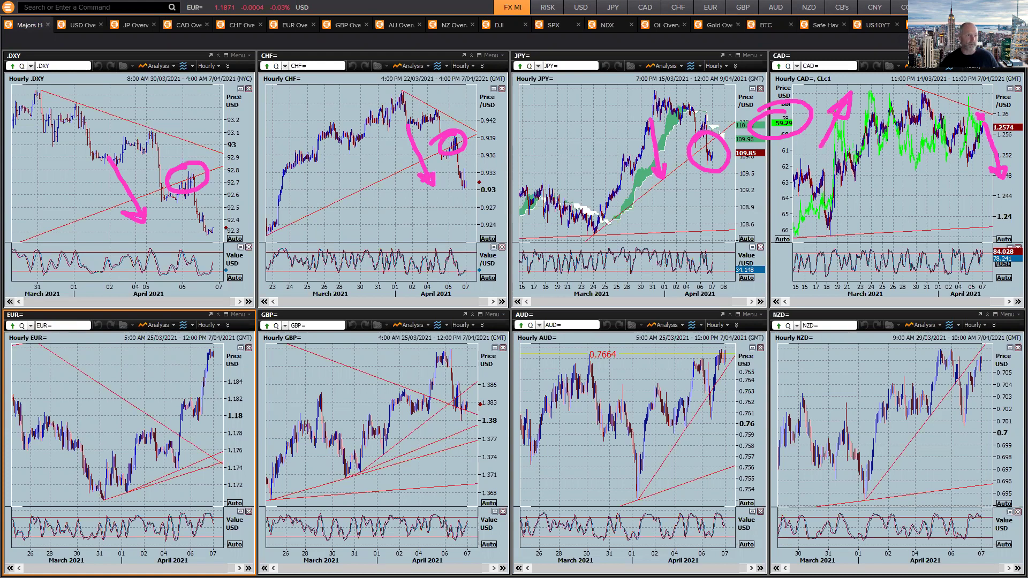
{"action": "key", "text": "Escape"}
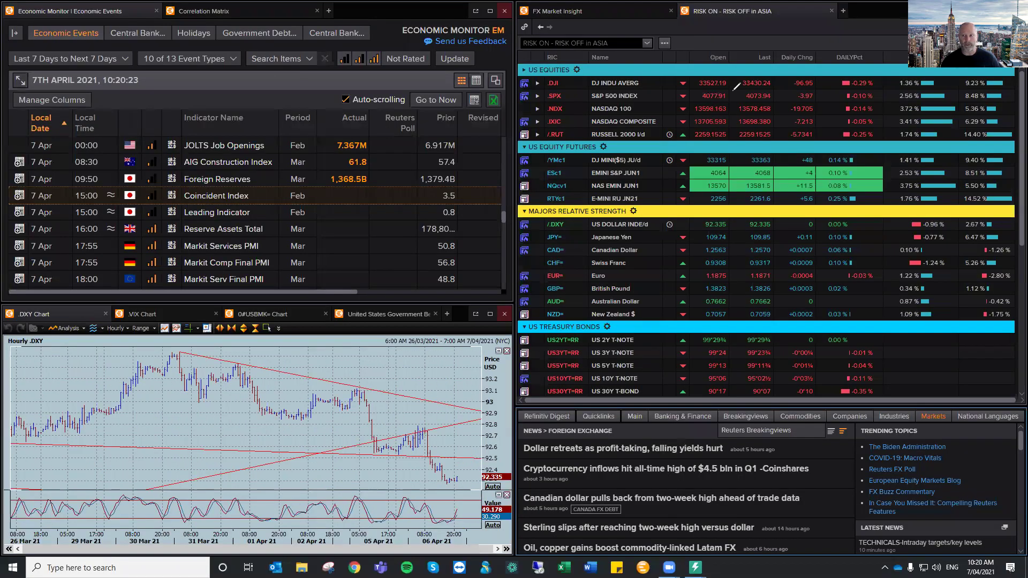
Step: Circle the US equities' daily changes and the US Treasury bond prices, and draw an arrow pointing at the bonds
{"action": "left_click_drag", "start_coordinate": [881, 119], "coordinate": [862, 75]}
{"action": "mouse_move", "coordinate": [760, 334]}
{"action": "left_mouse_down"}
{"action": "mouse_move", "coordinate": [878, 370]}
{"action": "mouse_move", "coordinate": [738, 353]}
{"action": "left_mouse_up"}
{"action": "left_click_drag", "start_coordinate": [636, 359], "coordinate": [693, 368]}
{"action": "left_click_drag", "start_coordinate": [693, 369], "coordinate": [676, 377]}
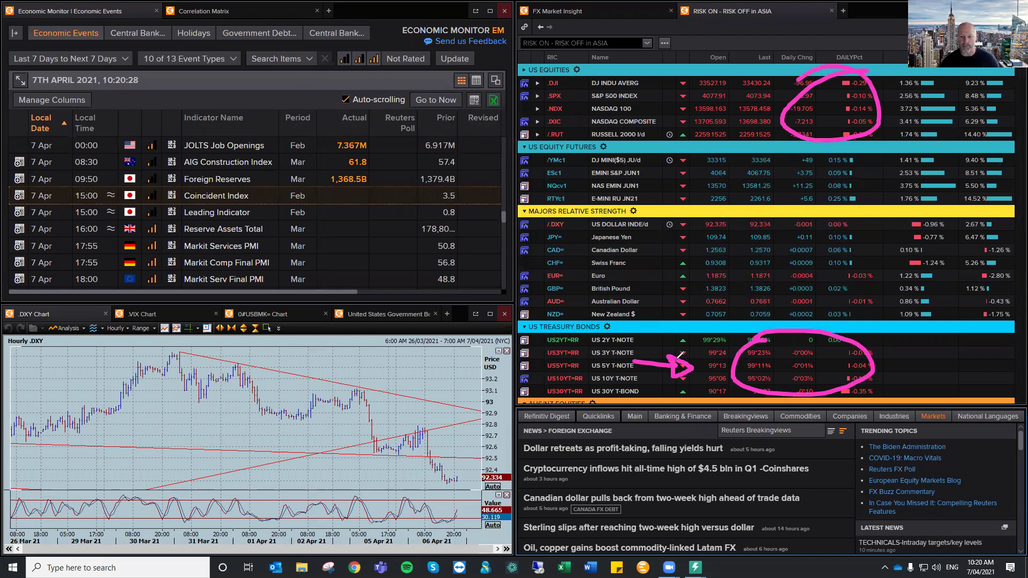
Step: Draw an arrow down to the currency changes, circle the Majors Relative Strength heading, add a falling arrow on .DXY, and clear the annotations
{"action": "mouse_move", "coordinate": [900, 187]}
{"action": "left_mouse_down"}
{"action": "mouse_move", "coordinate": [909, 225]}
{"action": "mouse_move", "coordinate": [855, 260]}
{"action": "mouse_move", "coordinate": [869, 263]}
{"action": "left_mouse_up"}
{"action": "left_click_drag", "start_coordinate": [550, 197], "coordinate": [597, 205]}
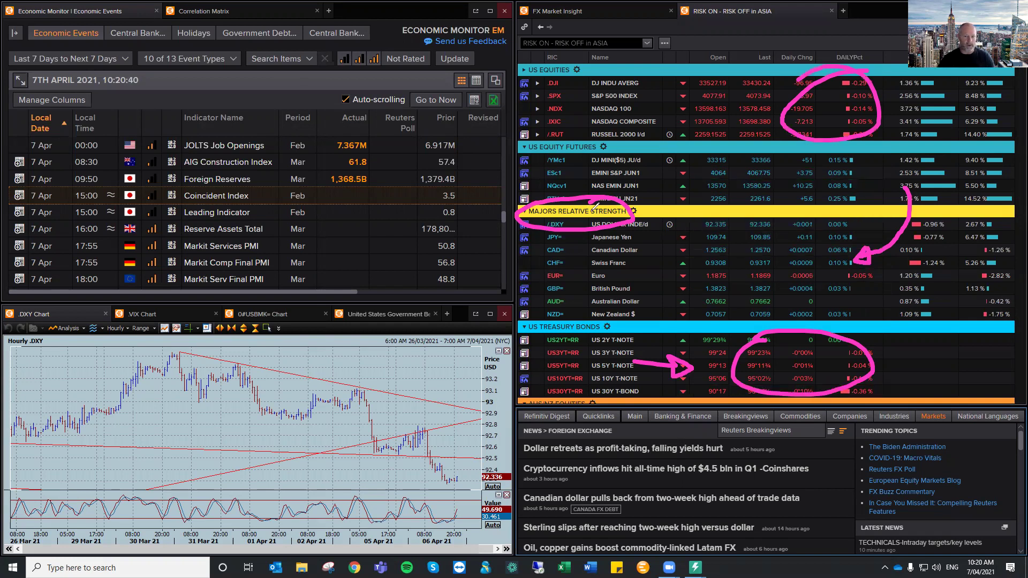
{"action": "left_click_drag", "start_coordinate": [331, 385], "coordinate": [399, 459]}
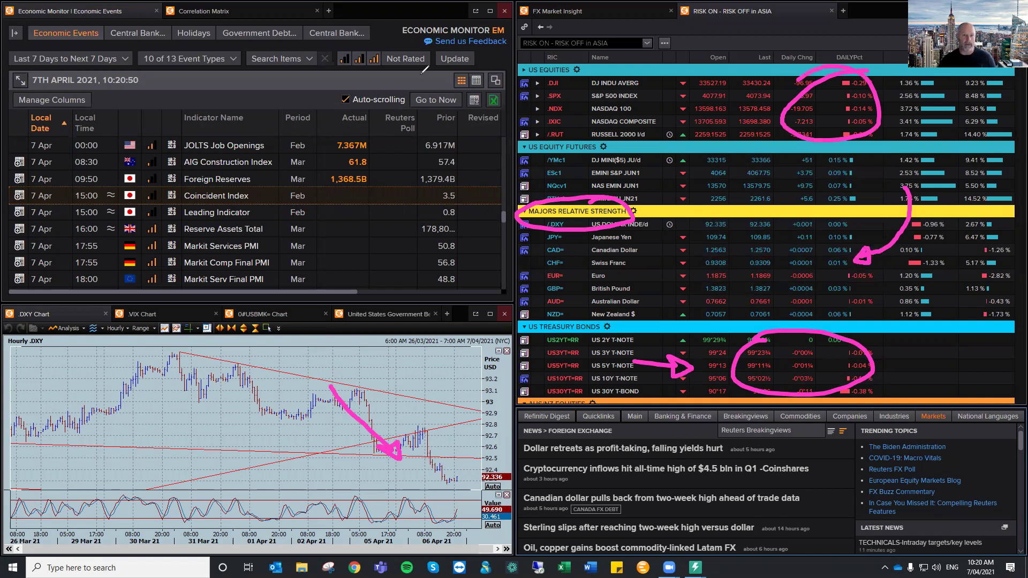
{"action": "key", "text": "Escape"}
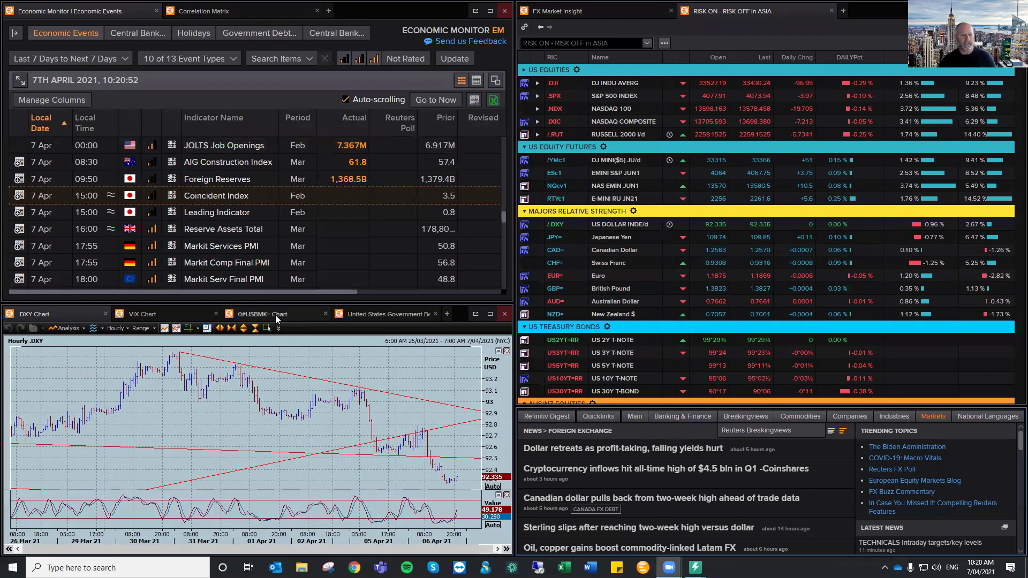
Step: Look at the 0#USBMK= US Treasury yield curve and return to the .DXY chart
{"action": "left_click", "coordinate": [263, 314]}
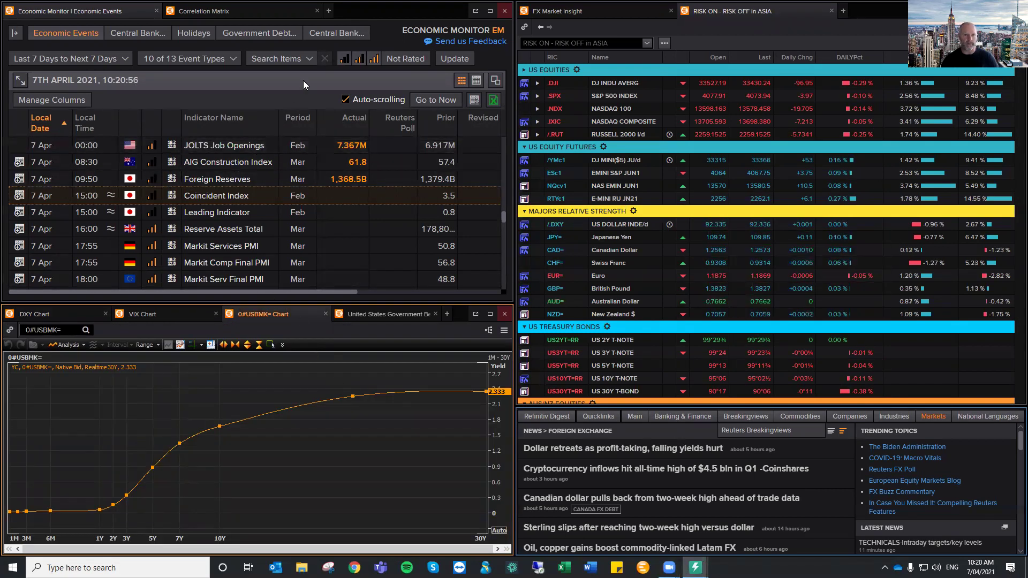
{"action": "left_click", "coordinate": [59, 315]}
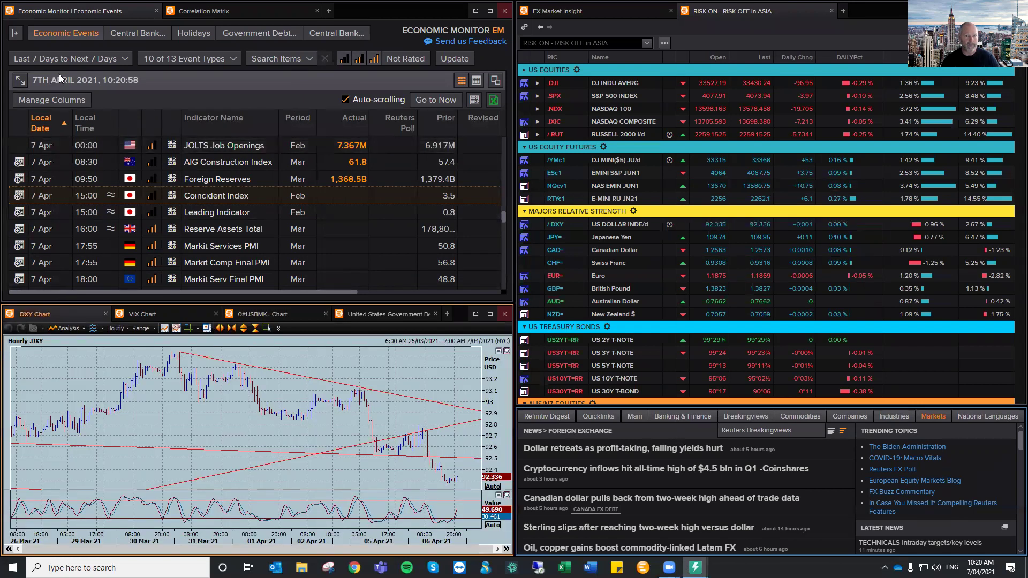
Step: Review the upcoming economic events from 7 to 12 April in the enlarged Economic Monitor, and restore its original size
{"action": "scroll", "coordinate": [288, 224], "scroll_direction": "down", "scroll_amount": 2}
{"action": "scroll", "coordinate": [288, 224], "scroll_direction": "up", "scroll_amount": 1}
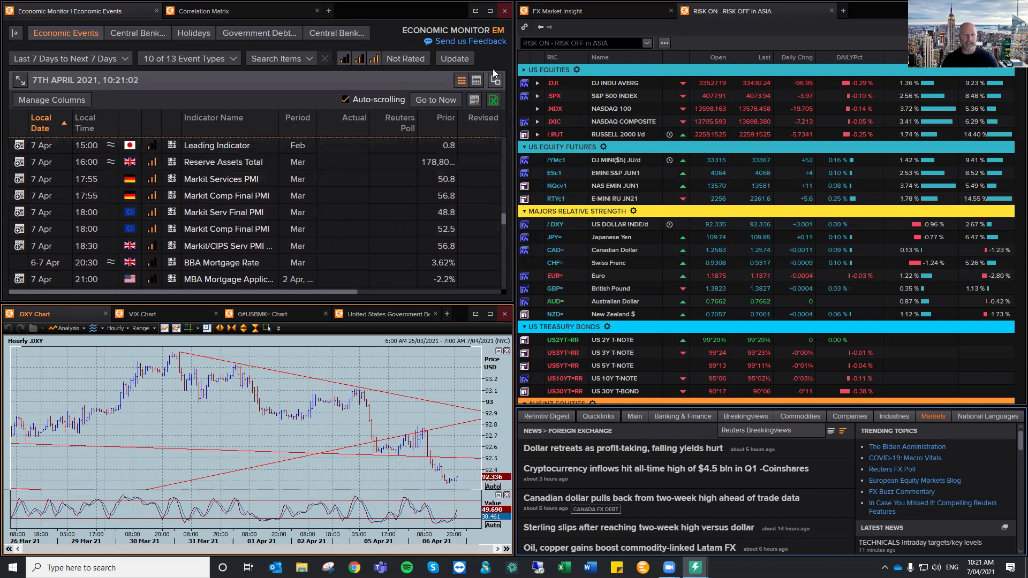
{"action": "left_click", "coordinate": [485, 12]}
{"action": "scroll", "coordinate": [308, 248], "scroll_direction": "down", "scroll_amount": 3}
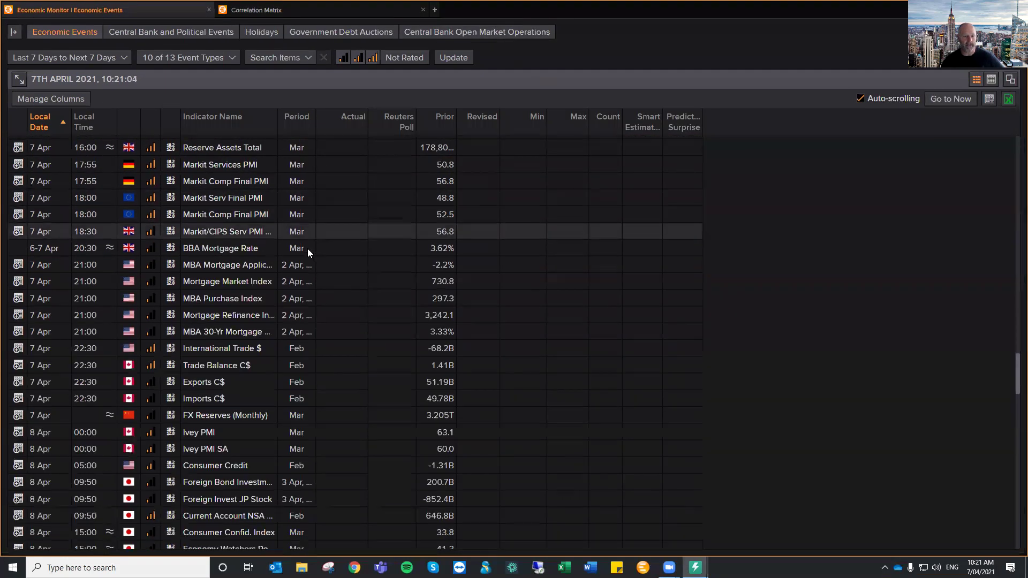
{"action": "scroll", "coordinate": [306, 265], "scroll_direction": "down", "scroll_amount": 3}
{"action": "scroll", "coordinate": [310, 271], "scroll_direction": "down", "scroll_amount": 3}
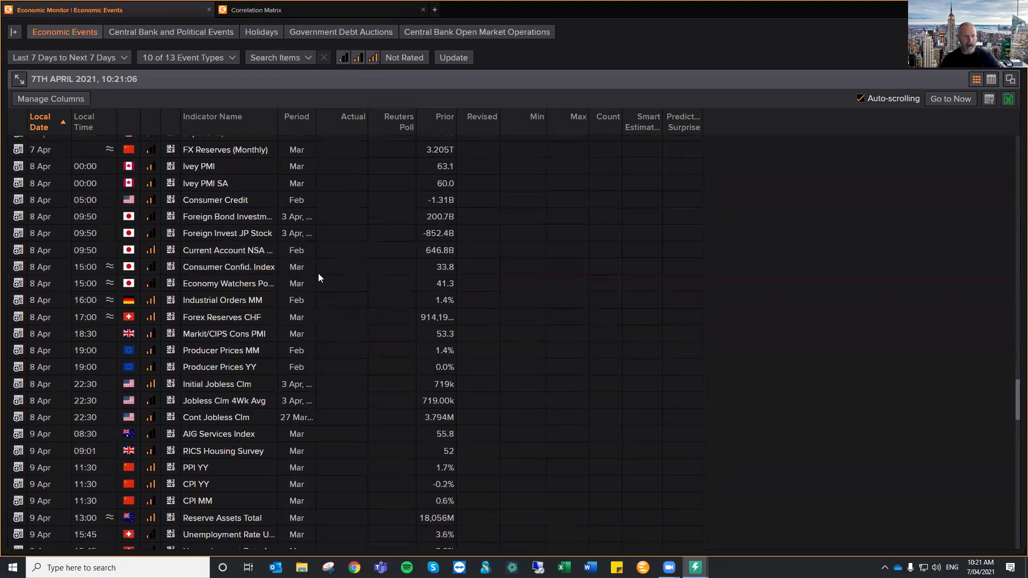
{"action": "scroll", "coordinate": [318, 273], "scroll_direction": "down", "scroll_amount": 3}
{"action": "scroll", "coordinate": [319, 273], "scroll_direction": "down", "scroll_amount": 4}
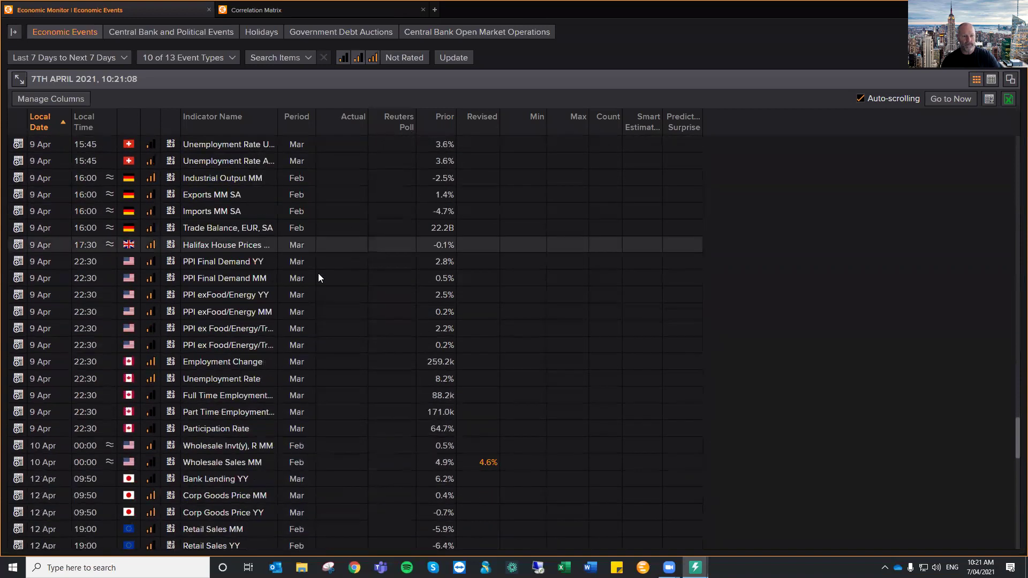
{"action": "scroll", "coordinate": [318, 278], "scroll_direction": "up", "scroll_amount": 7}
{"action": "key", "text": "super+Down"}
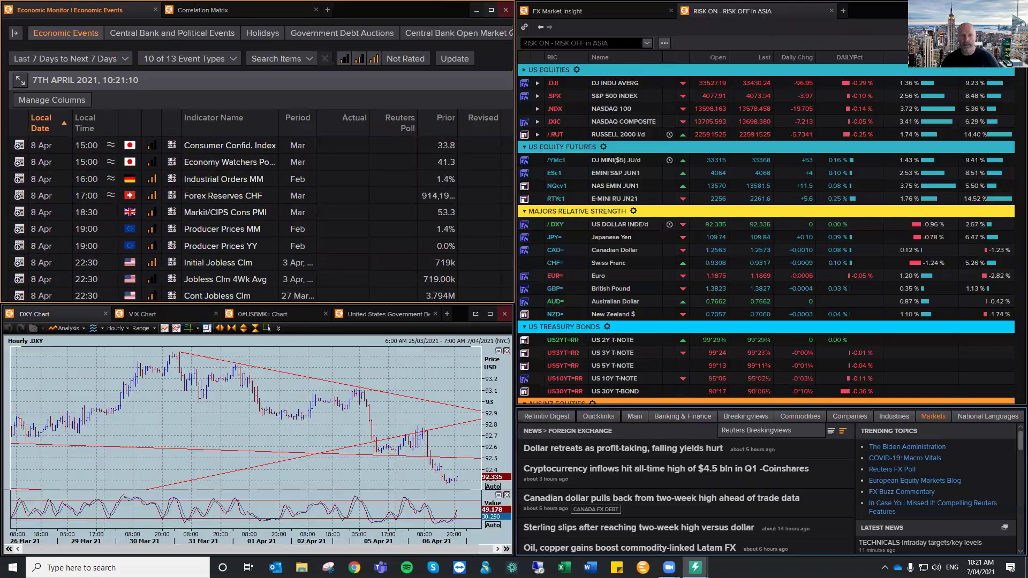
{"action": "scroll", "coordinate": [195, 211], "scroll_direction": "up", "scroll_amount": 10}
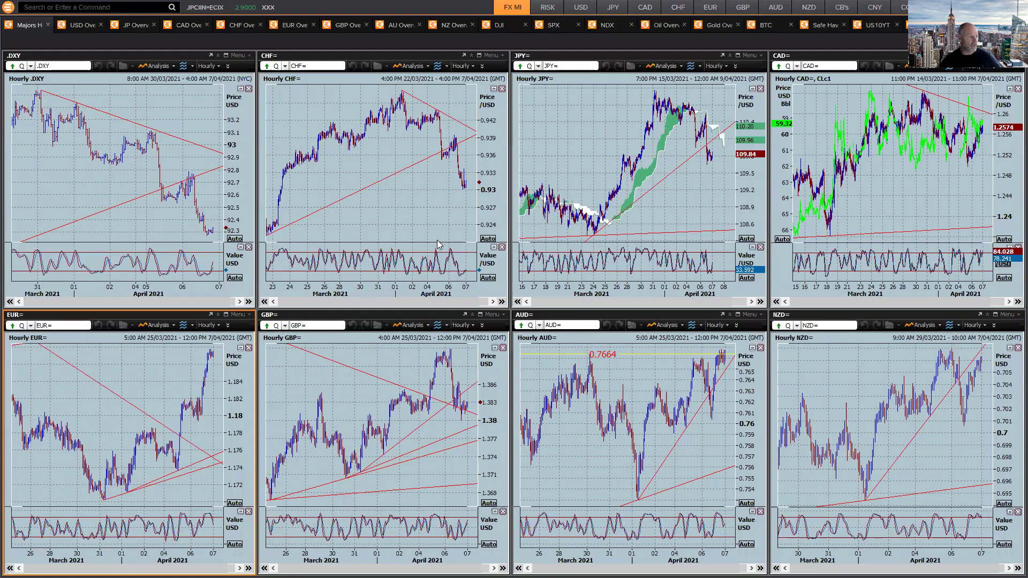
Step: On the GBP hourly chart, raise the falling trendline to the latest high and delete the steepest rising trendline
{"action": "left_click", "coordinate": [924, 208]}
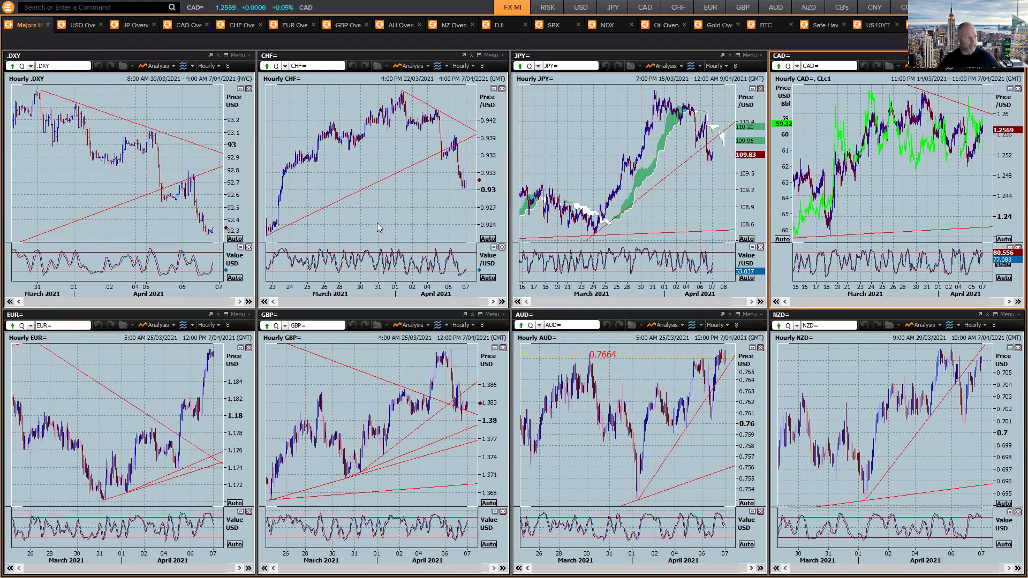
{"action": "left_click", "coordinate": [433, 402]}
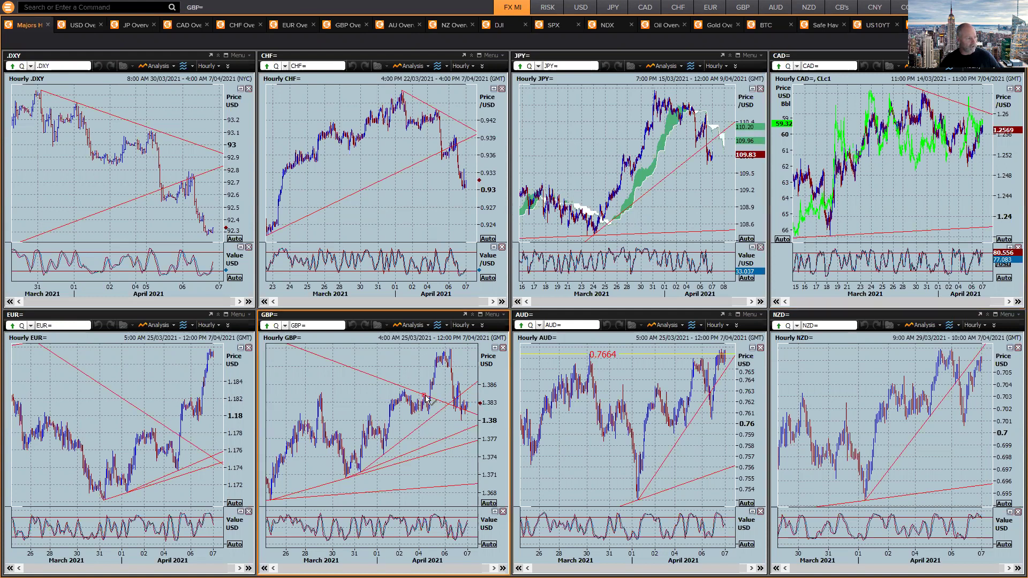
{"action": "left_click_drag", "start_coordinate": [425, 397], "coordinate": [451, 349]}
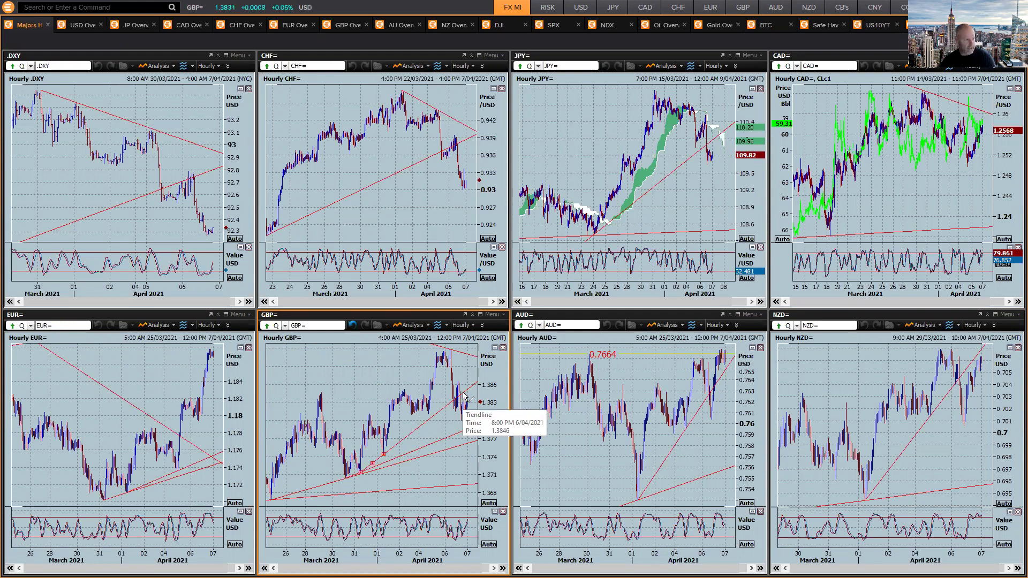
{"action": "left_click", "coordinate": [460, 400]}
{"action": "key", "text": "Delete"}
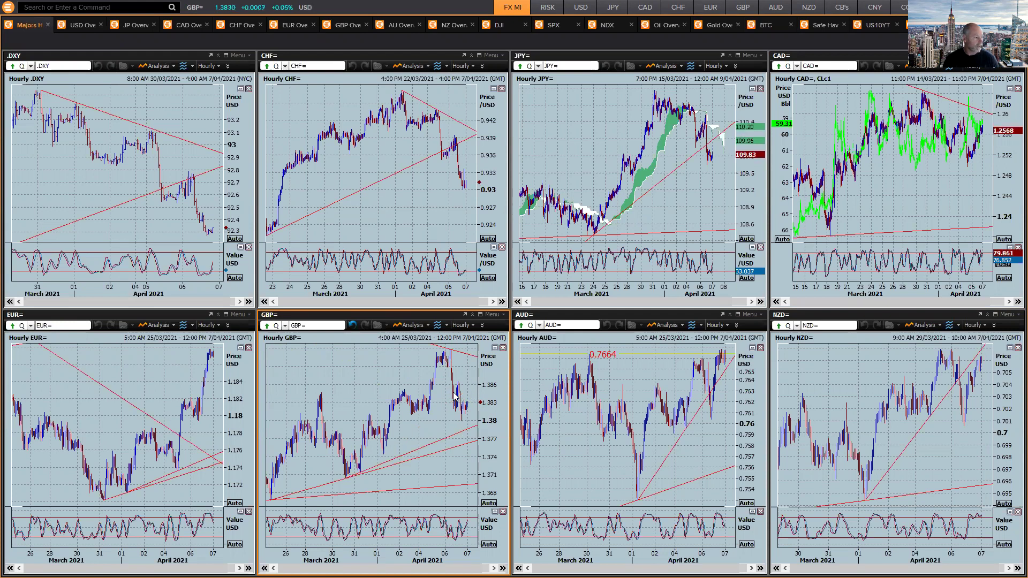
Step: Lower the steeper rising trendline on the AUD hourly chart to run through the latest dip
{"action": "left_click", "coordinate": [690, 420]}
{"action": "left_click_drag", "start_coordinate": [694, 422], "coordinate": [715, 438]}
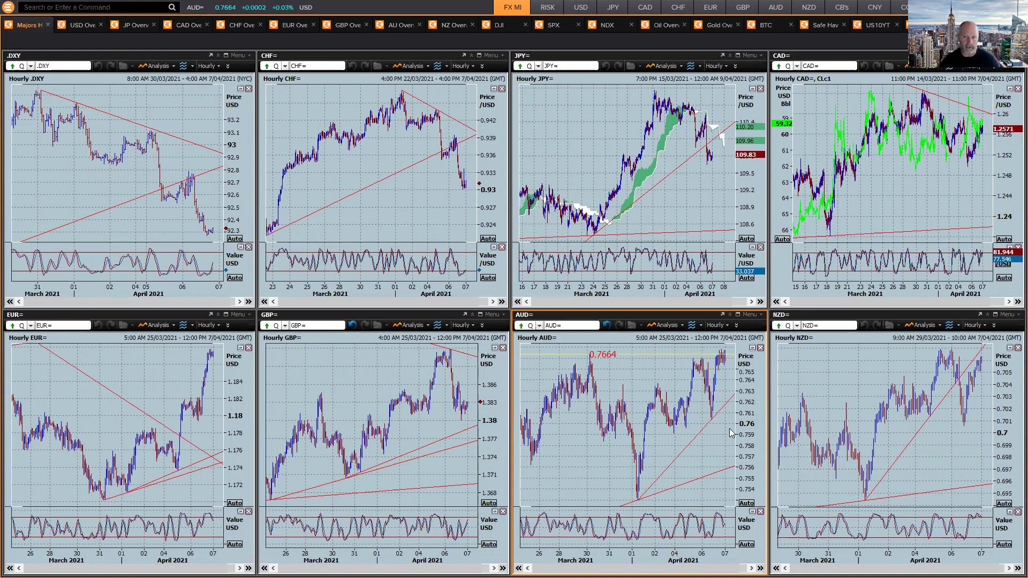
Step: Lower the steeper rising trendline on the NZD hourly chart by moving its upper anchor toward the latest bars
{"action": "left_click", "coordinate": [945, 399]}
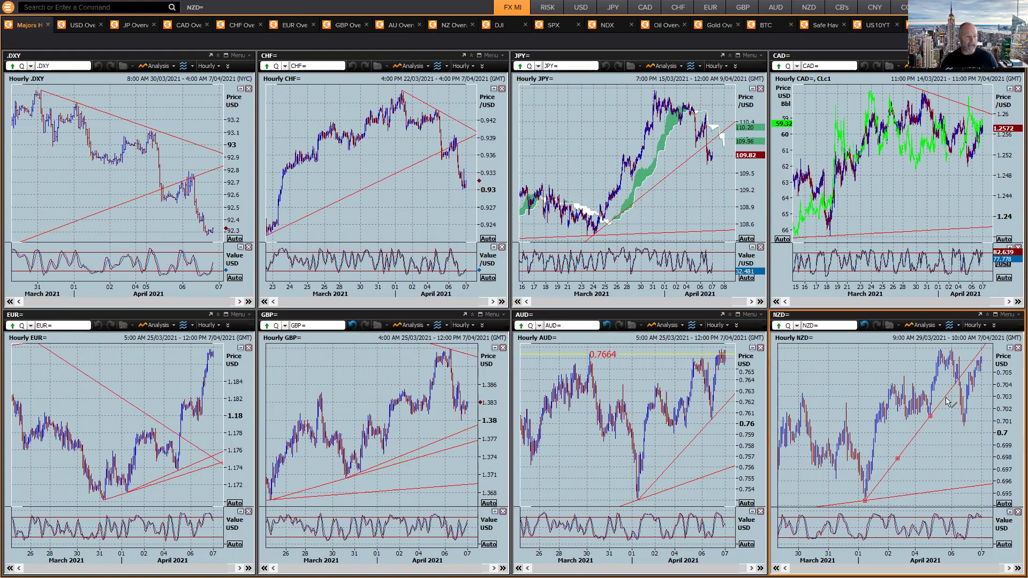
{"action": "left_click_drag", "start_coordinate": [931, 416], "coordinate": [981, 416]}
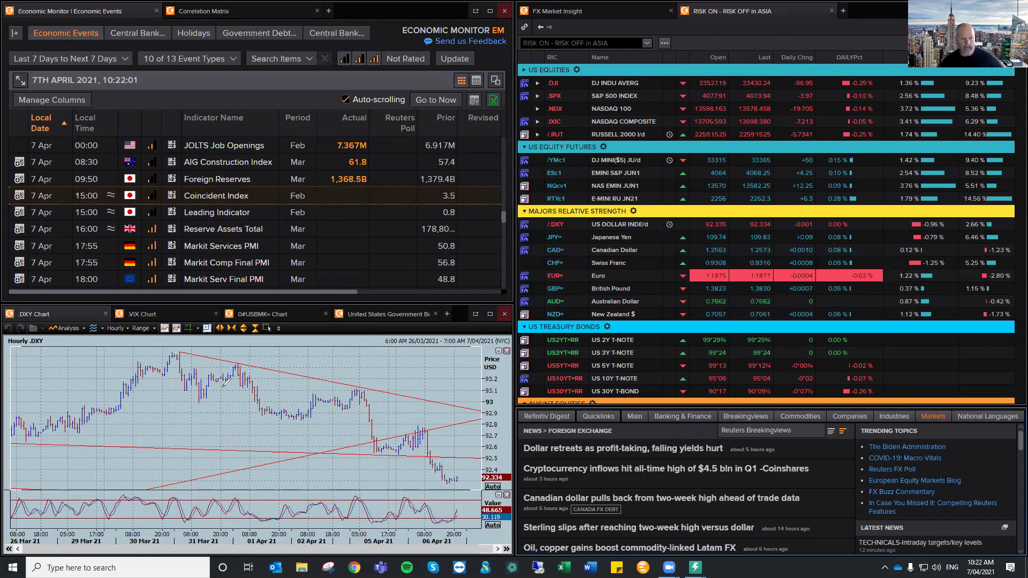
Step: Annotate the .DXY hourly chart's decline with arrows at the successive highs and circles around the trendline breaks, and clear the annotations
{"action": "mouse_move", "coordinate": [205, 377]}
{"action": "left_mouse_down"}
{"action": "mouse_move", "coordinate": [321, 416]}
{"action": "mouse_move", "coordinate": [312, 431]}
{"action": "left_mouse_up"}
{"action": "mouse_move", "coordinate": [345, 369]}
{"action": "left_mouse_down"}
{"action": "mouse_move", "coordinate": [359, 396]}
{"action": "mouse_move", "coordinate": [367, 355]}
{"action": "left_mouse_up"}
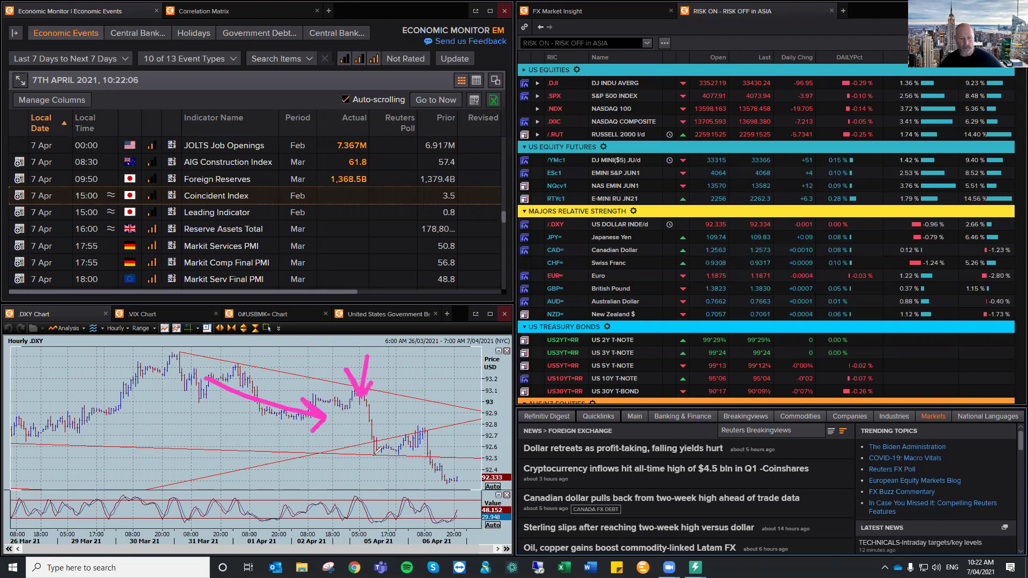
{"action": "mouse_move", "coordinate": [378, 434]}
{"action": "left_mouse_down"}
{"action": "mouse_move", "coordinate": [363, 446]}
{"action": "mouse_move", "coordinate": [386, 436]}
{"action": "mouse_move", "coordinate": [377, 444]}
{"action": "left_mouse_up"}
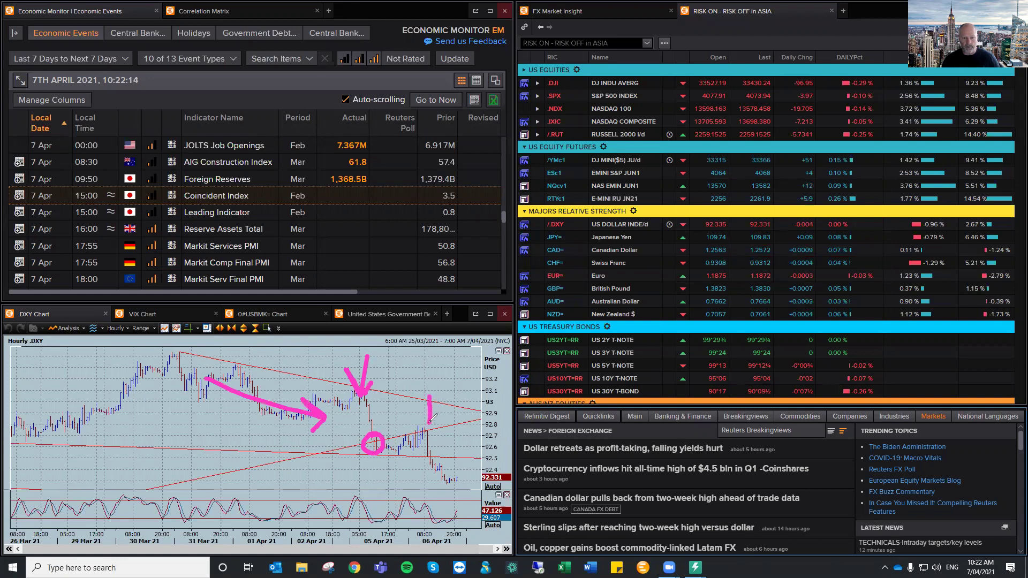
{"action": "mouse_move", "coordinate": [434, 417]}
{"action": "left_mouse_down"}
{"action": "mouse_move", "coordinate": [429, 455]}
{"action": "mouse_move", "coordinate": [430, 446]}
{"action": "left_mouse_up"}
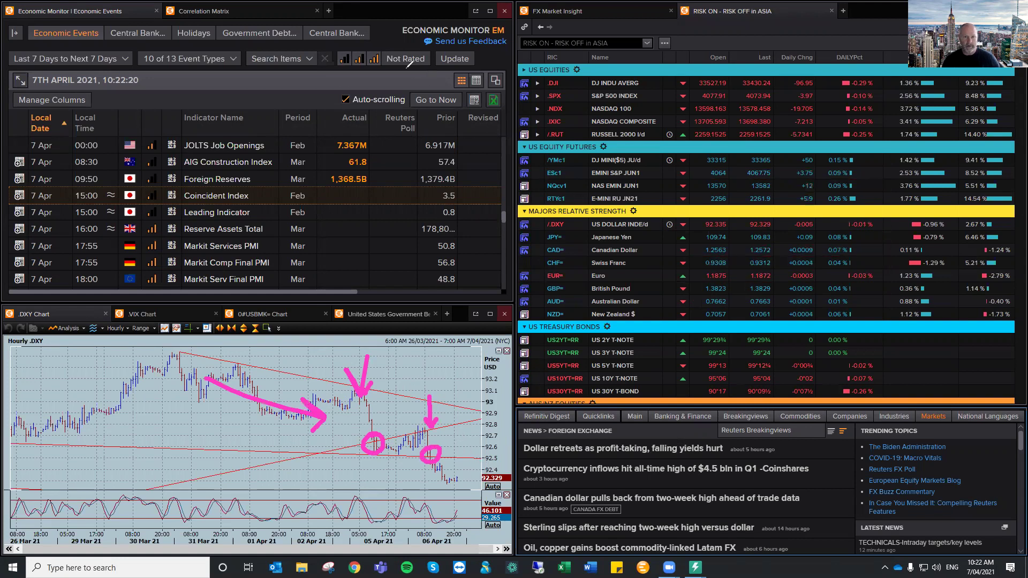
{"action": "key", "text": "e"}
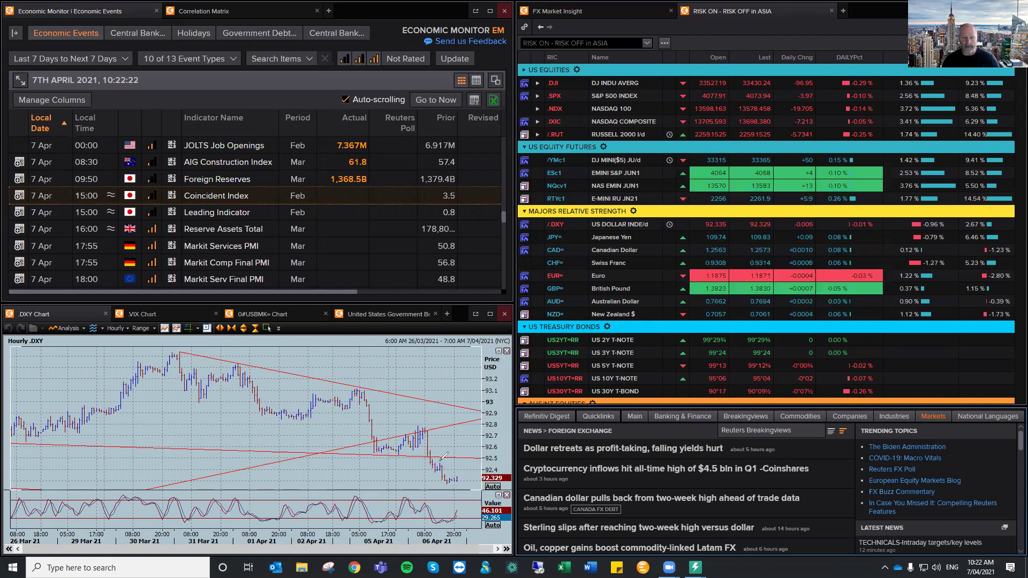
Step: Mark the latest low on the .DXY chart and the "Dollar retreats as profit-taking, falling yields hurt" story on the news page
{"action": "left_click_drag", "start_coordinate": [458, 453], "coordinate": [455, 465]}
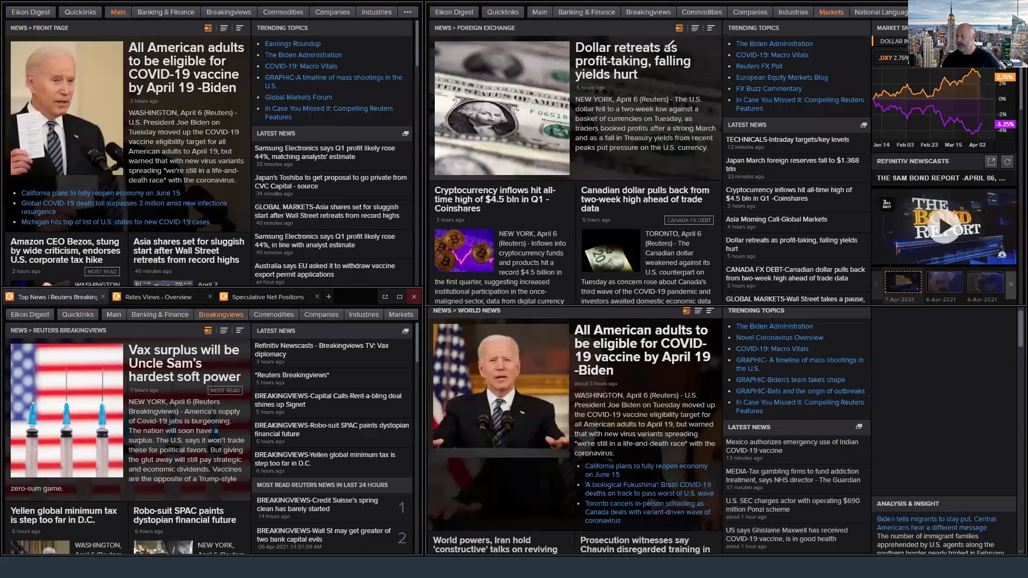
{"action": "mouse_move", "coordinate": [666, 23]}
{"action": "left_mouse_down"}
{"action": "mouse_move", "coordinate": [522, 42]}
{"action": "mouse_move", "coordinate": [696, 76]}
{"action": "mouse_move", "coordinate": [589, 28]}
{"action": "left_mouse_up"}
{"action": "mouse_move", "coordinate": [872, 49]}
{"action": "left_mouse_down"}
{"action": "mouse_move", "coordinate": [820, 52]}
{"action": "mouse_move", "coordinate": [788, 69]}
{"action": "mouse_move", "coordinate": [815, 41]}
{"action": "left_mouse_up"}
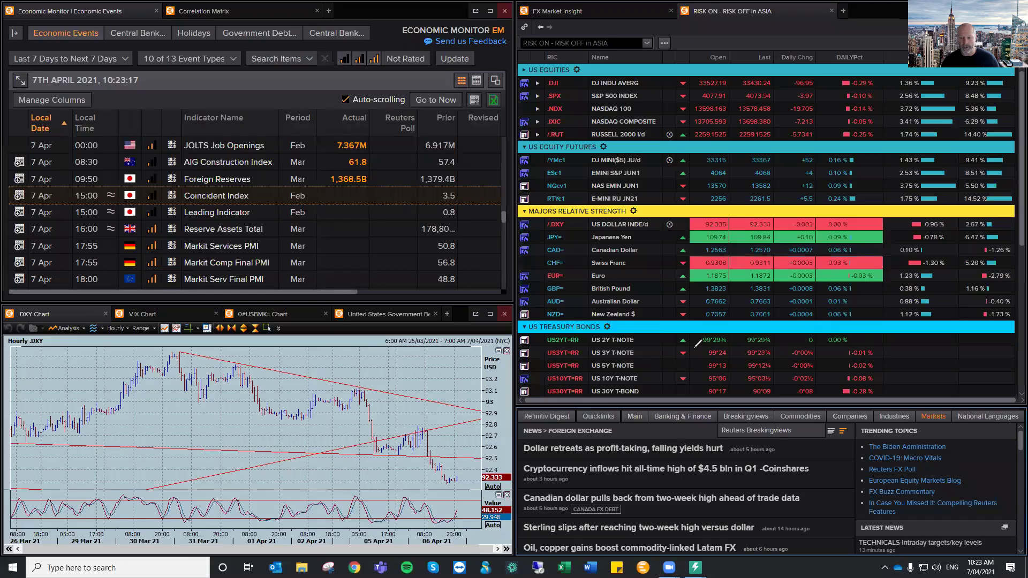
Step: Annotate the US Treasury Bonds section with a circle around the quotes and an arrow beside the notes, and clear the annotations
{"action": "mouse_move", "coordinate": [590, 364]}
{"action": "left_mouse_down"}
{"action": "mouse_move", "coordinate": [658, 362]}
{"action": "mouse_move", "coordinate": [640, 368]}
{"action": "left_mouse_up"}
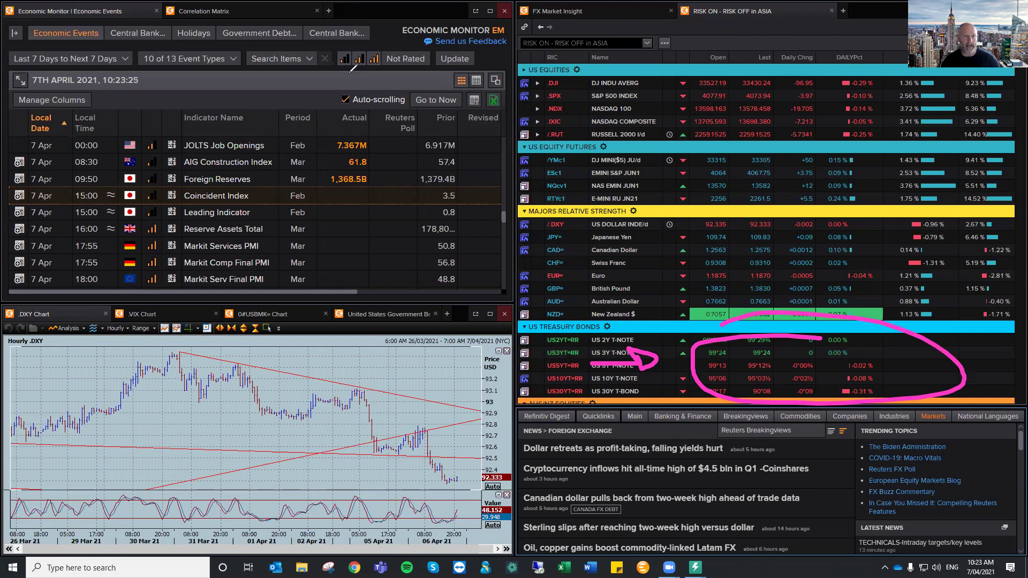
{"action": "key", "text": "e"}
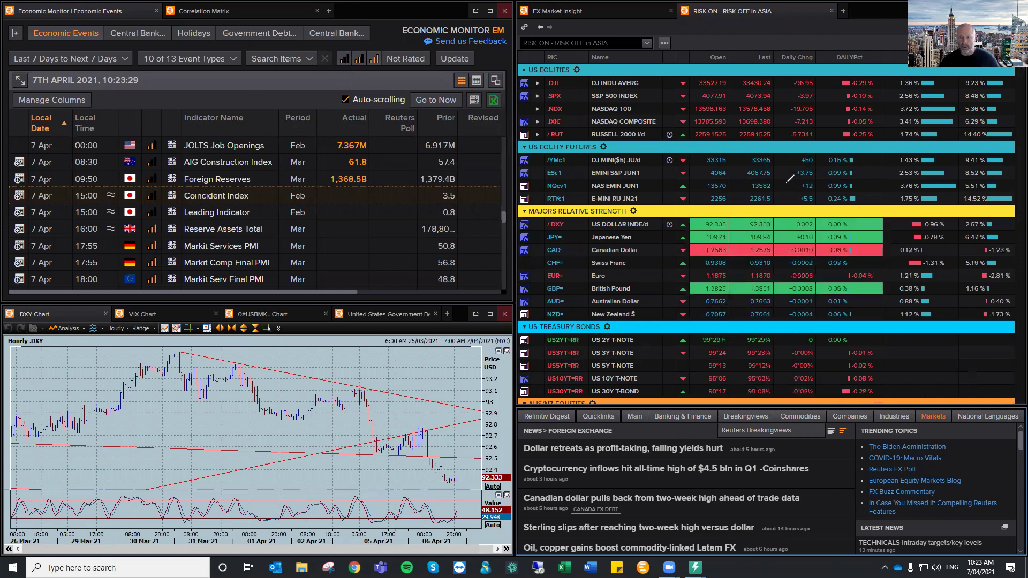
Step: Mark US Equity Futures with a green circle and upward arrow, underline CHF= between opposing arrows among the majors, and clear the annotations
{"action": "mouse_move", "coordinate": [769, 204]}
{"action": "left_mouse_down"}
{"action": "mouse_move", "coordinate": [775, 161]}
{"action": "mouse_move", "coordinate": [790, 173]}
{"action": "left_mouse_up"}
{"action": "mouse_move", "coordinate": [581, 135]}
{"action": "left_mouse_down"}
{"action": "mouse_move", "coordinate": [556, 136]}
{"action": "mouse_move", "coordinate": [589, 167]}
{"action": "left_mouse_up"}
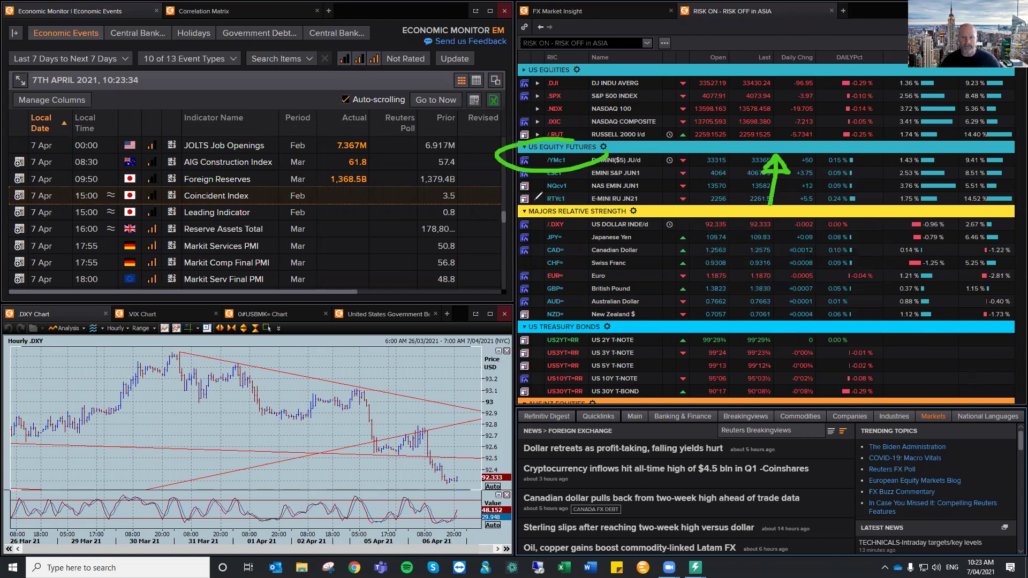
{"action": "mouse_move", "coordinate": [580, 315]}
{"action": "left_mouse_down"}
{"action": "mouse_move", "coordinate": [586, 276]}
{"action": "mouse_move", "coordinate": [594, 282]}
{"action": "left_mouse_up"}
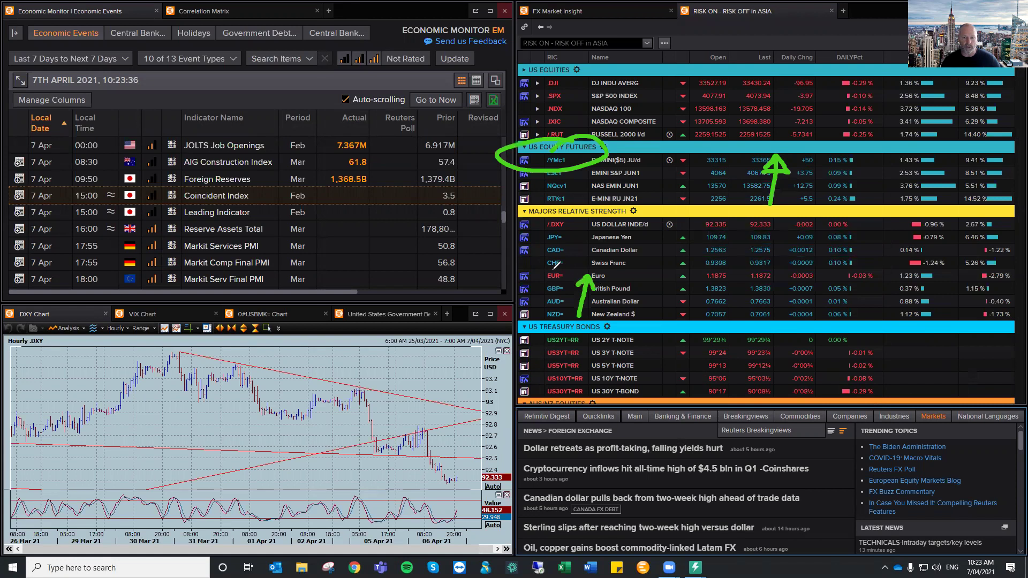
{"action": "left_click_drag", "start_coordinate": [532, 274], "coordinate": [574, 269]}
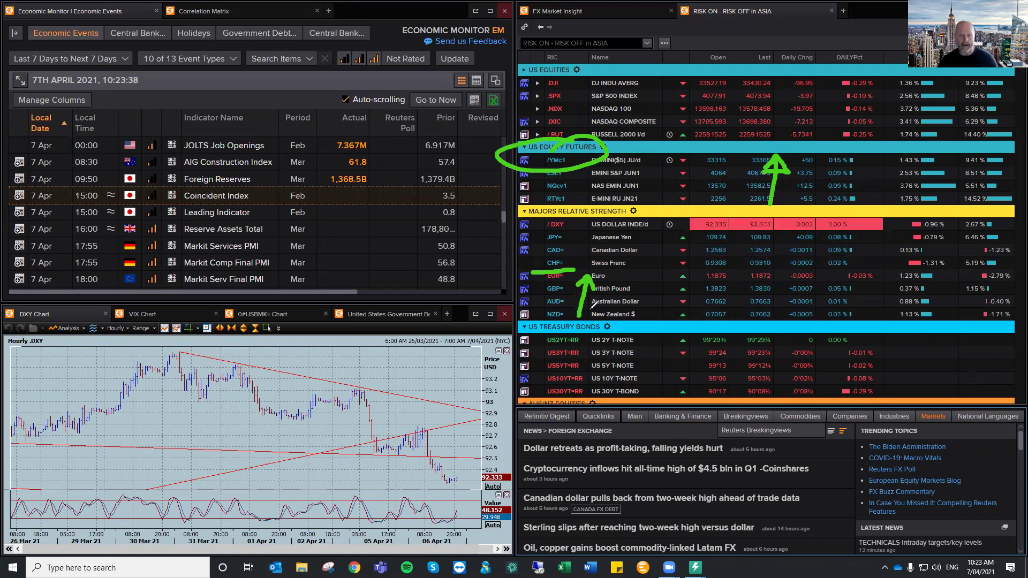
{"action": "left_click_drag", "start_coordinate": [578, 225], "coordinate": [578, 257]}
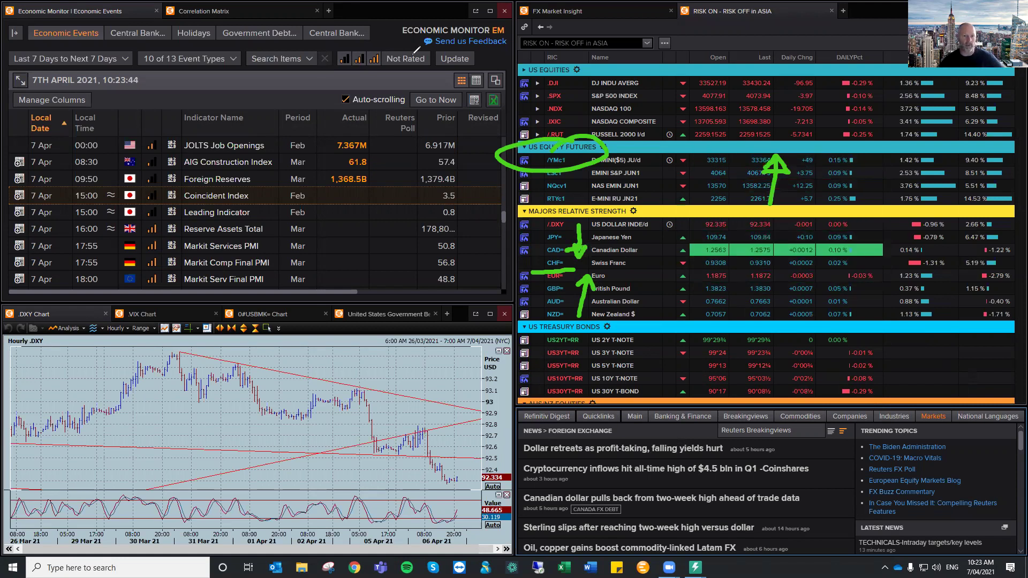
{"action": "key", "text": "e"}
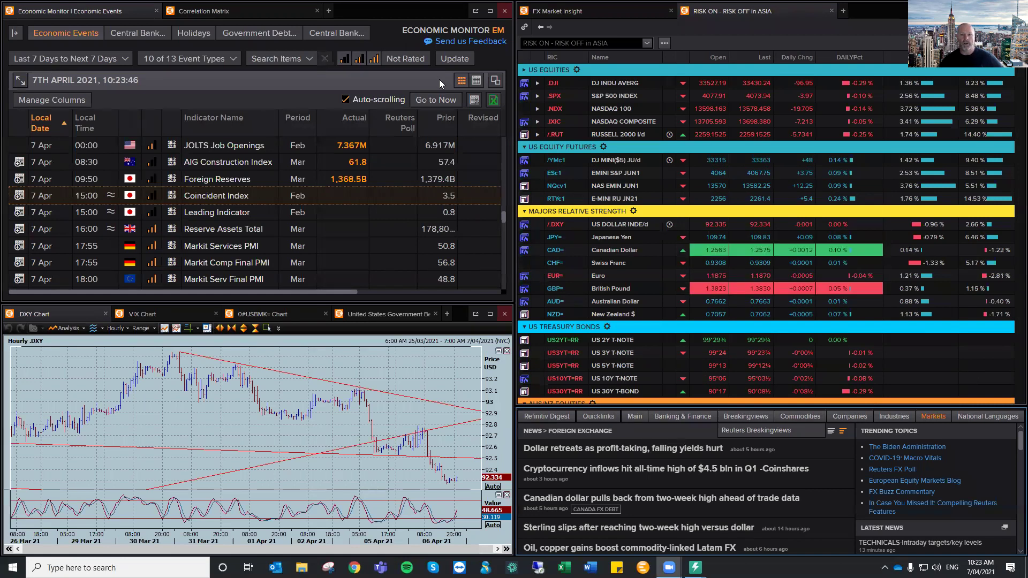